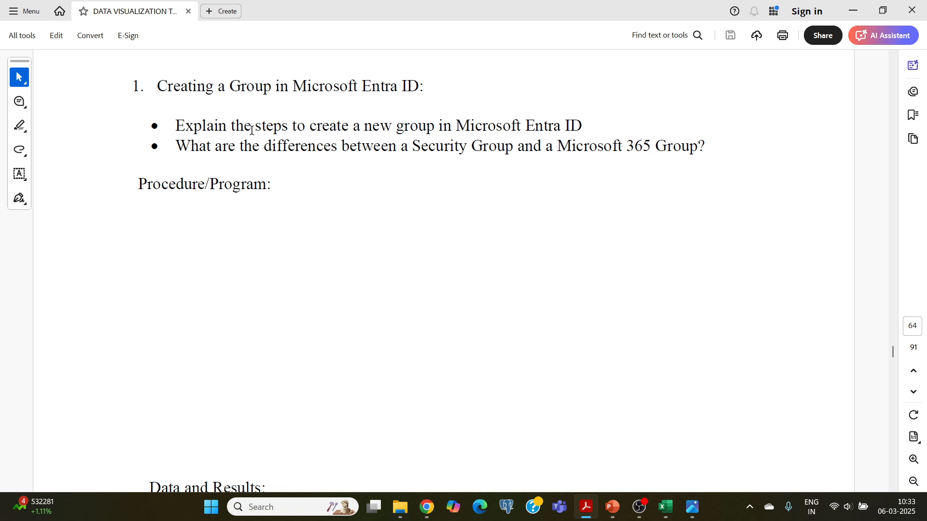
- Clear the text selection on the 'Creating a Group in Microsoft Entra ID' lab manual page
left_click(483, 166)
- Search the Azure portal for 'entra' and open Microsoft Entra ID from Services
left_click(427, 507)
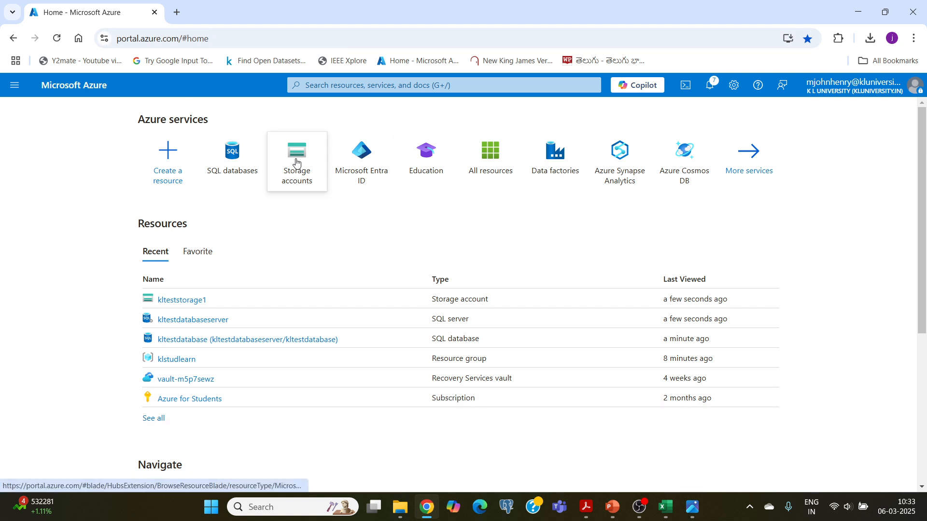
mouse_move(273, 172)
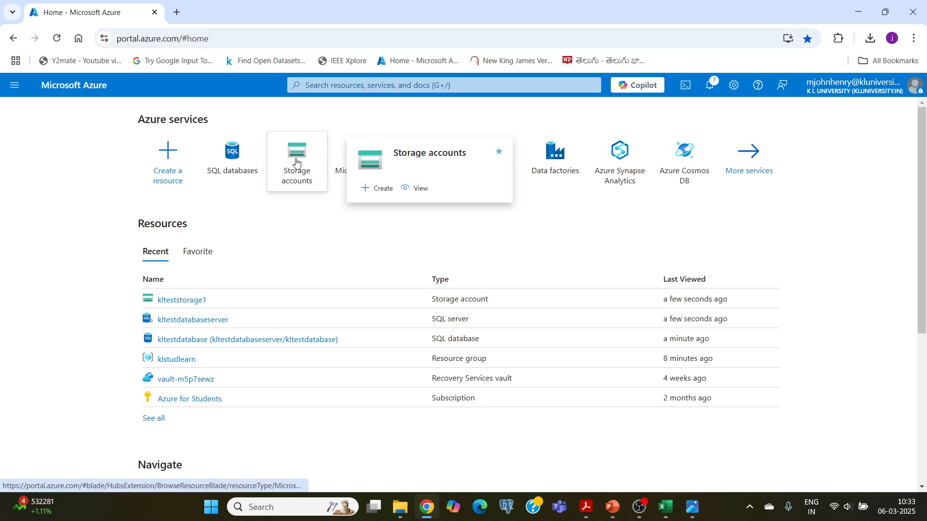
left_click(320, 85)
type("entra")
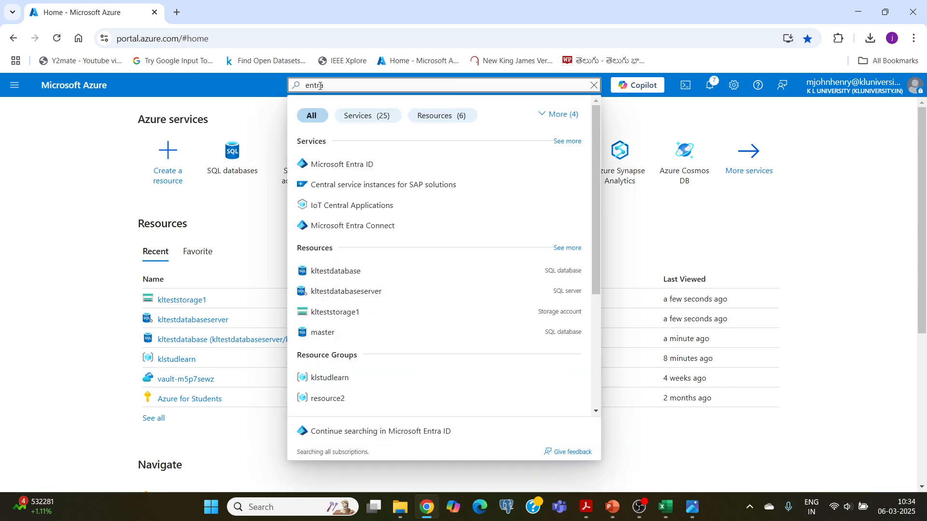
left_click(350, 168)
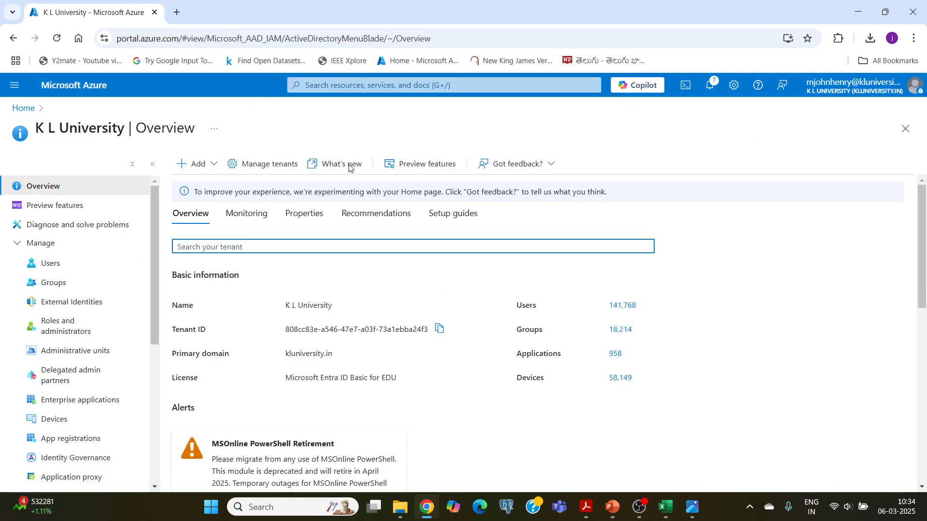
- Expand Manage in the Entra ID menu and open Groups, showing 18,214 groups
scroll(209, 278, "down", 3)
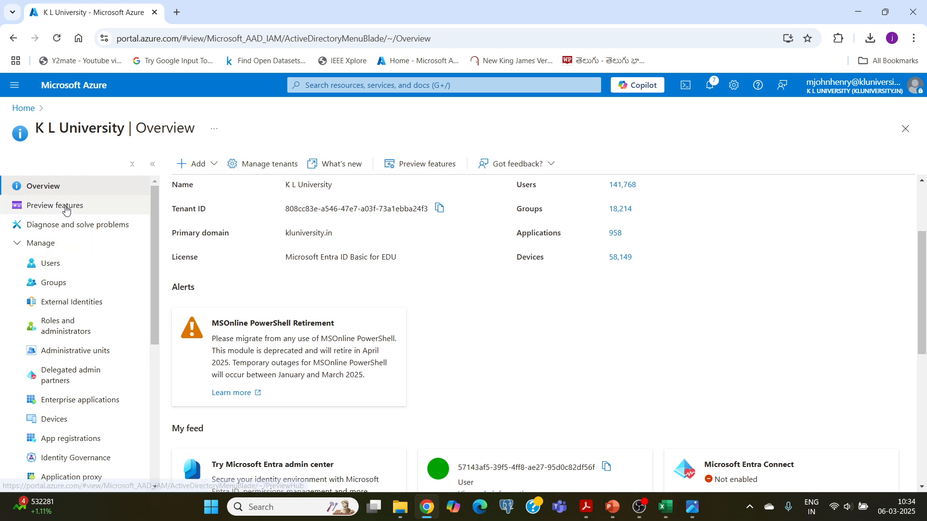
scroll(70, 244, "down", 2)
scroll(72, 250, "up", 3)
left_click(67, 244)
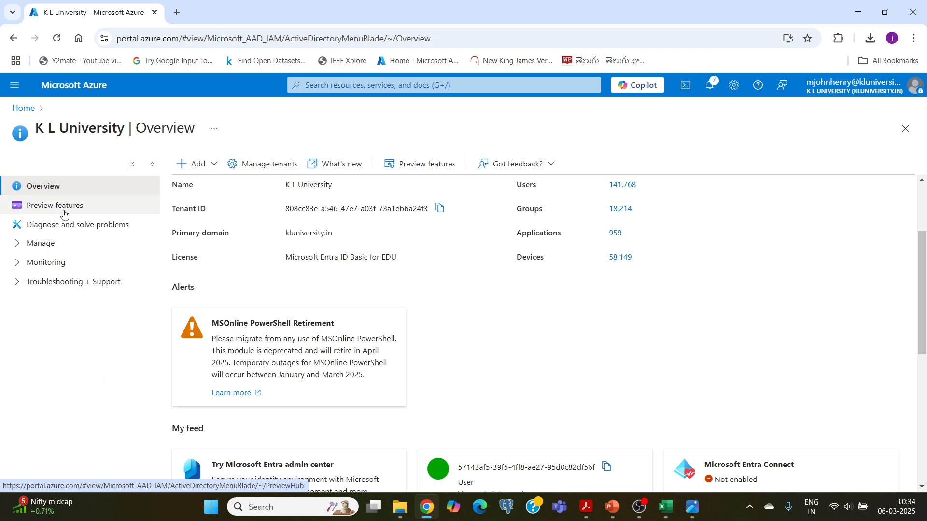
left_click(36, 246)
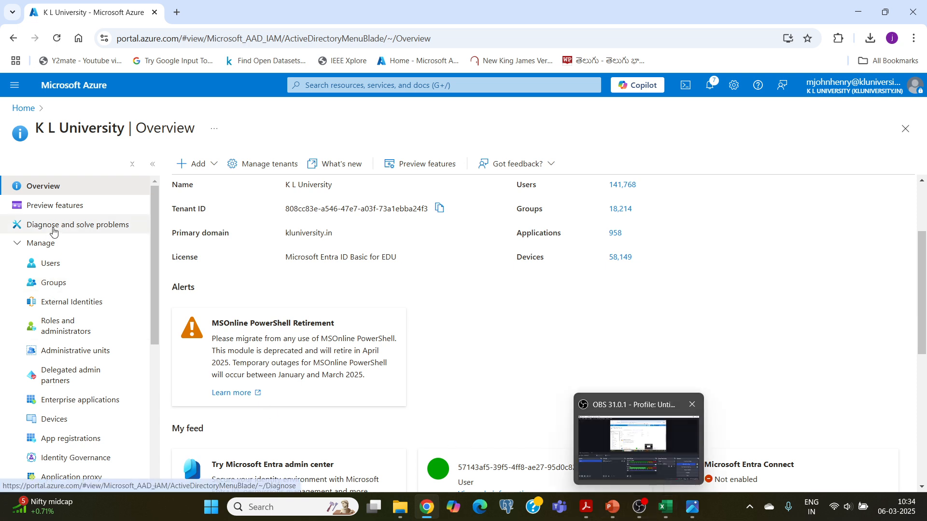
left_click(49, 287)
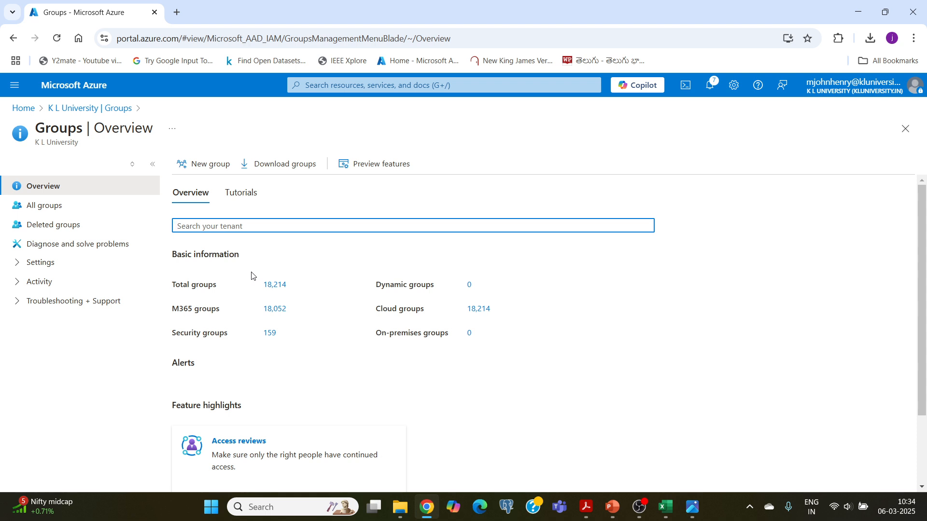
- Start a new group and expand Group type to show Security and Microsoft 365
scroll(331, 355, "down", 2)
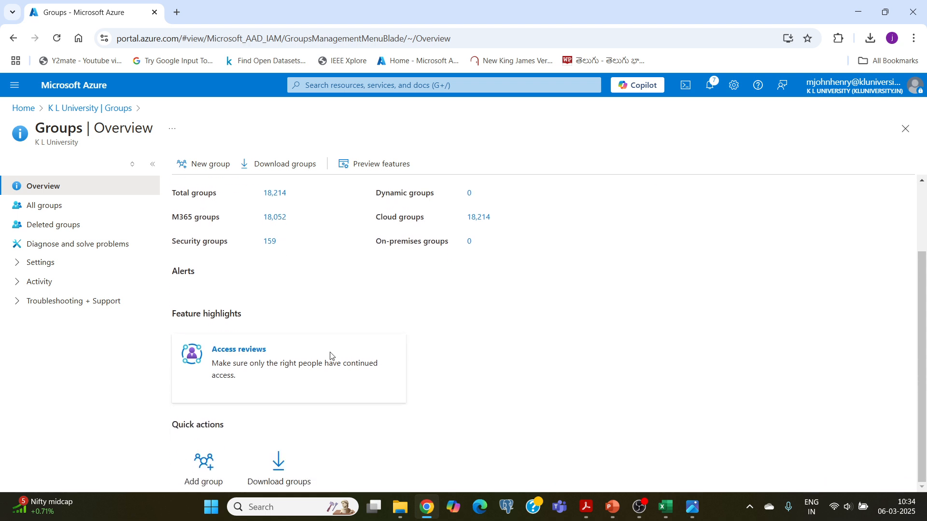
scroll(331, 356, "up", 2)
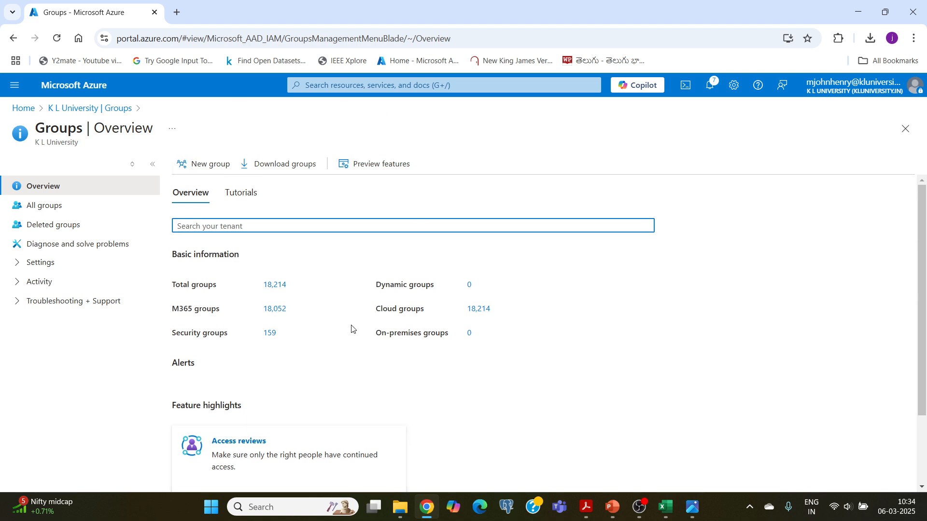
left_click(212, 167)
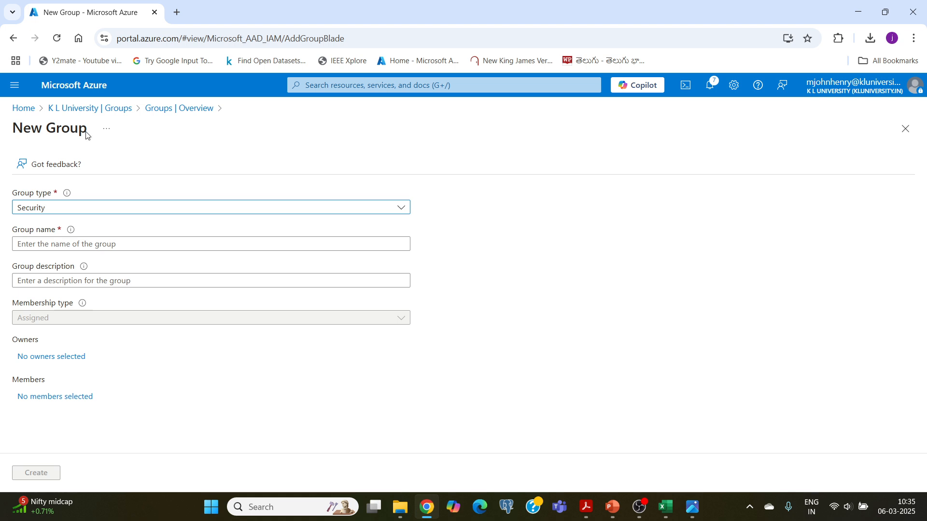
left_click(60, 213)
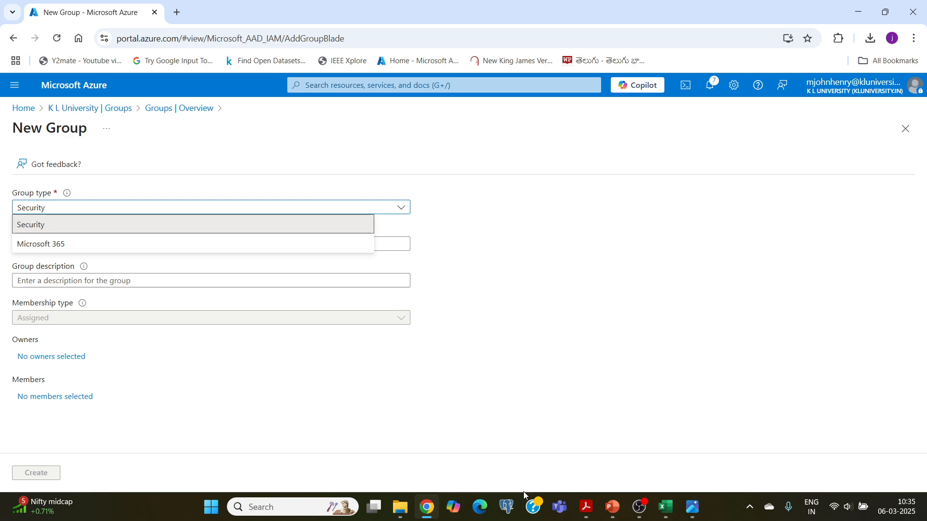
left_click(609, 515)
- Scroll to slide 16 comparing Security and Microsoft 365 groups, then return to Azure
scroll(465, 341, "down", 1)
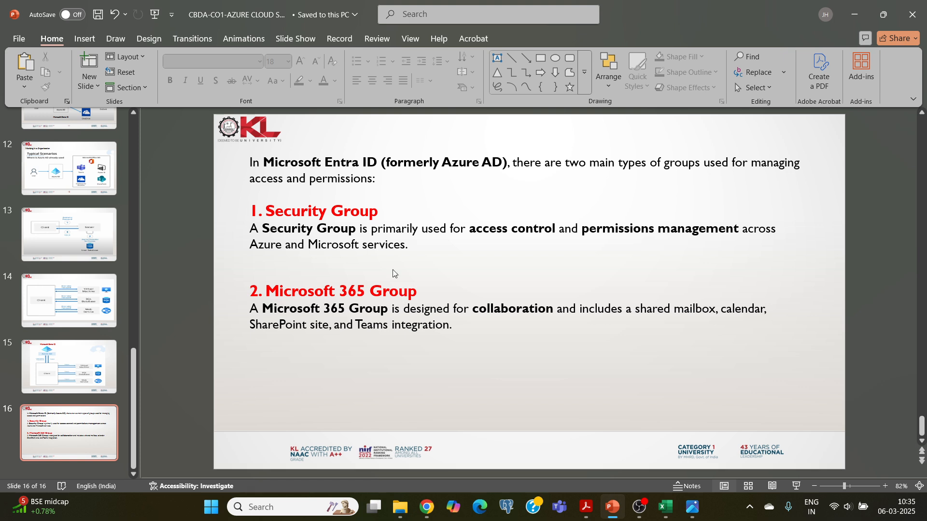
left_click(427, 506)
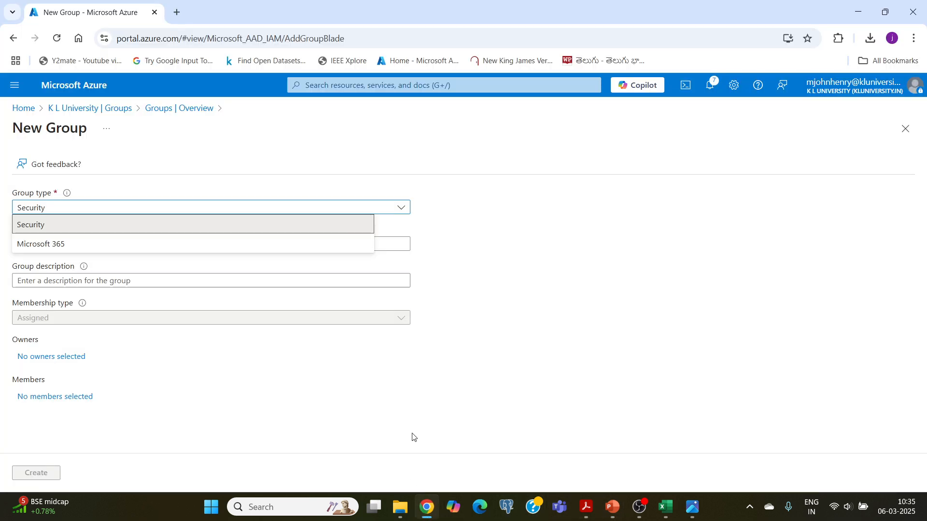
- Keep Security as the group type and place the cursor in Group name
left_click(28, 229)
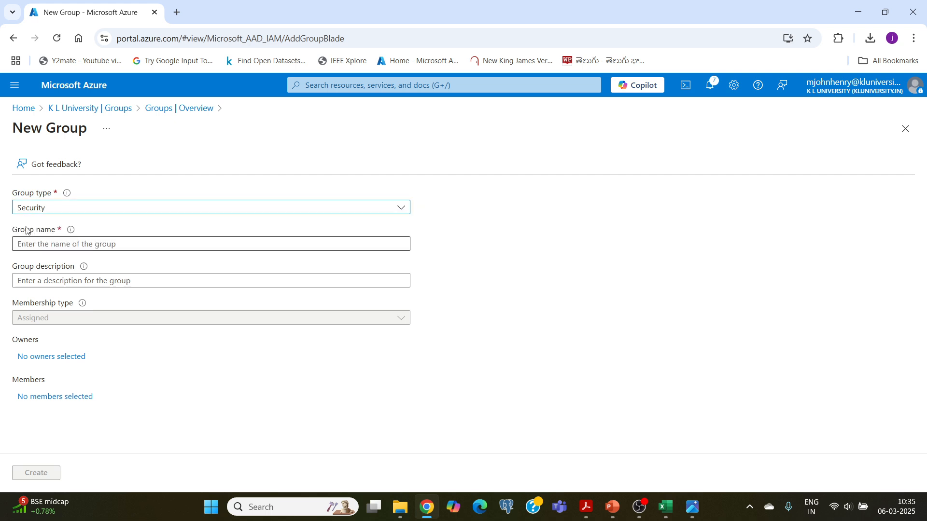
left_click(27, 246)
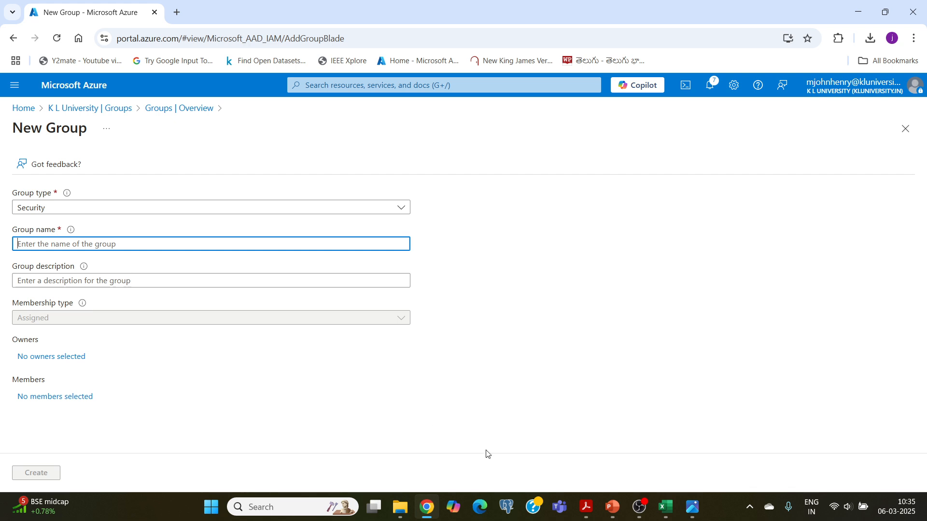
left_click(668, 510)
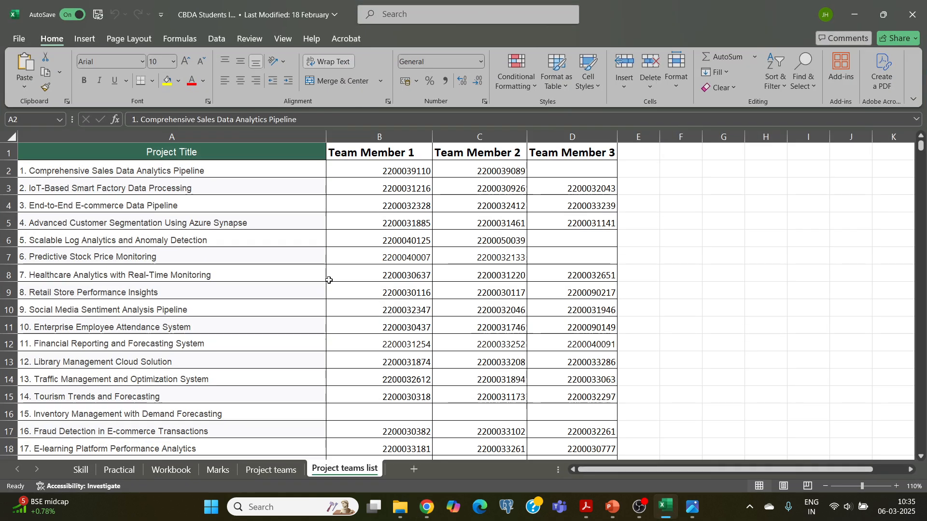
- Select '3. End-to-End E-commerce Data Pipeline' in cell A4 of the Project teams list
scroll(141, 223, "down", 3)
scroll(141, 223, "up", 3)
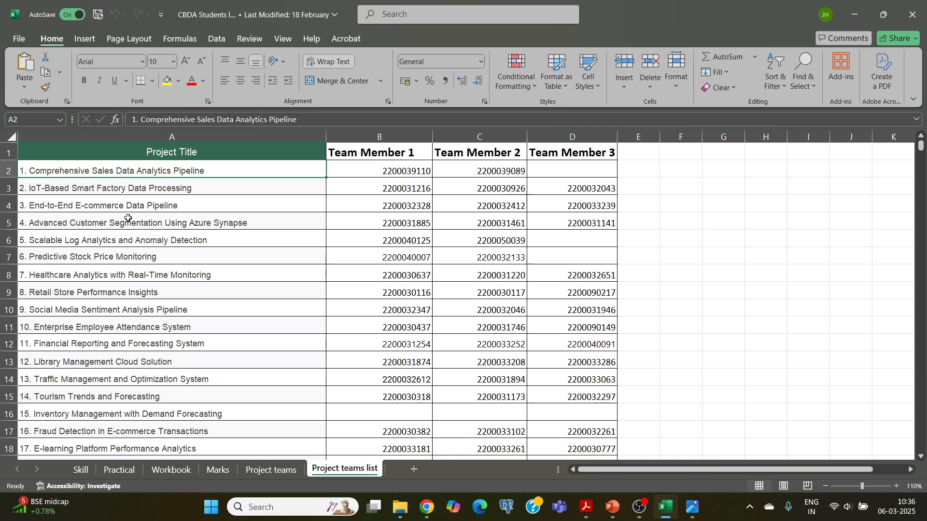
left_click(162, 205)
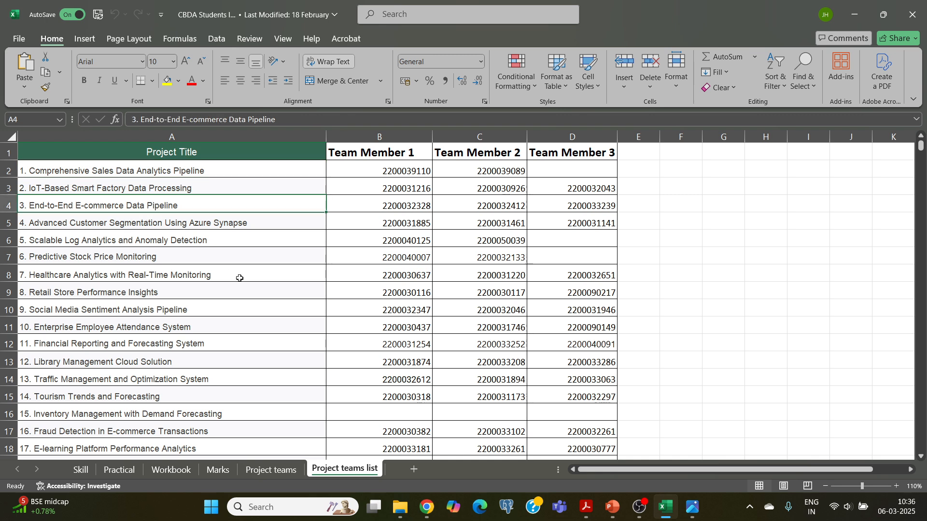
left_click(426, 510)
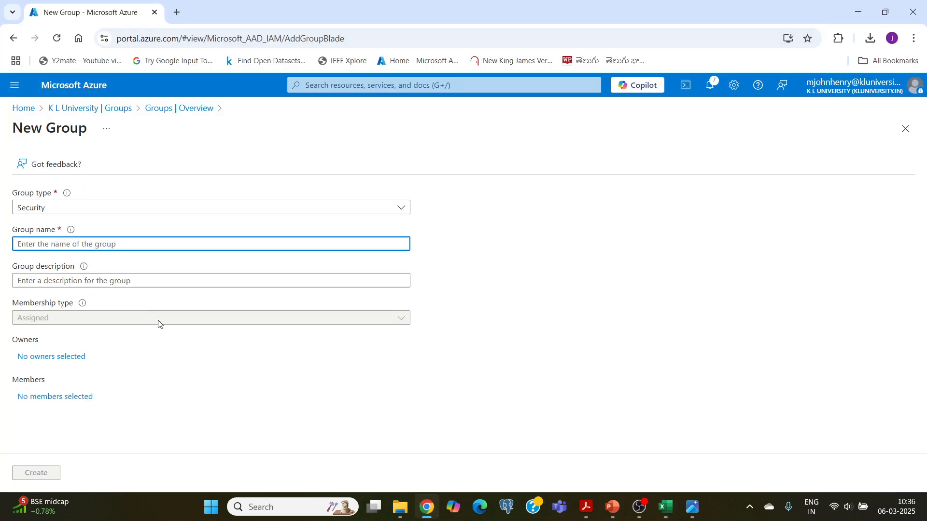
- Enter 'kltestecommerce' as the group name
type("eco")
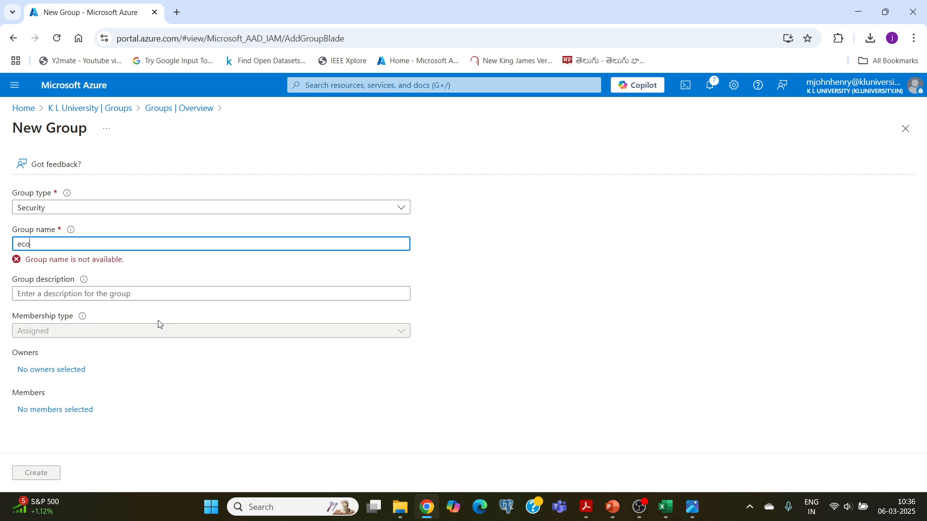
type("mmerce")
key("Home")
type("klte")
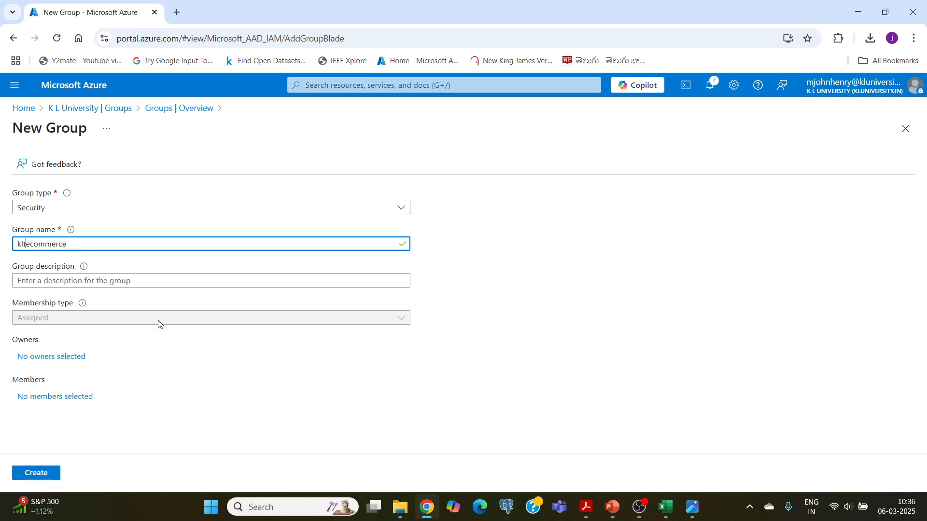
type("st")
left_click(128, 351)
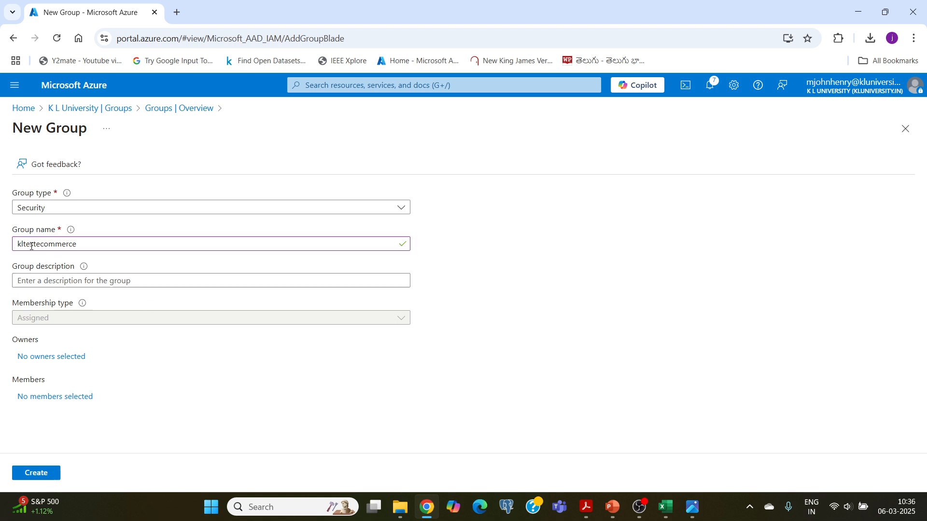
- Set the group description to 'E-commerce' and begin selecting owners
left_click(31, 280)
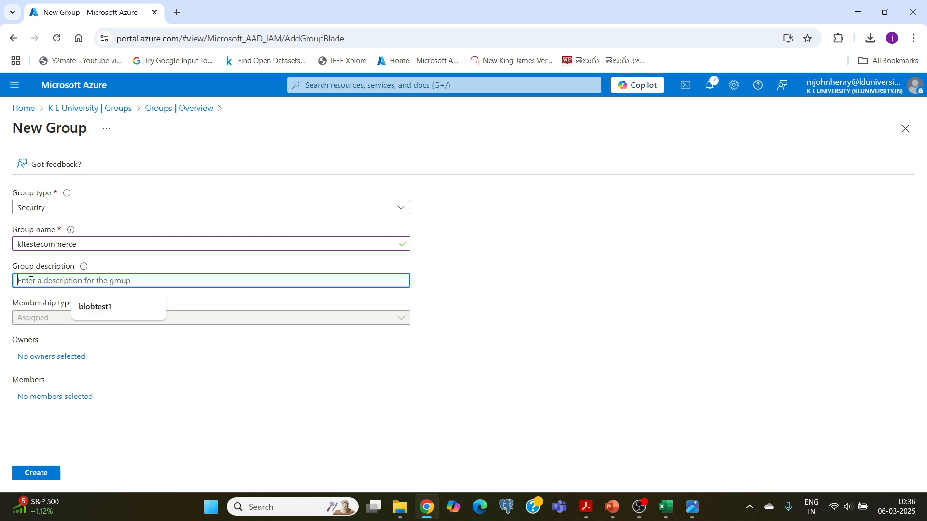
type("co")
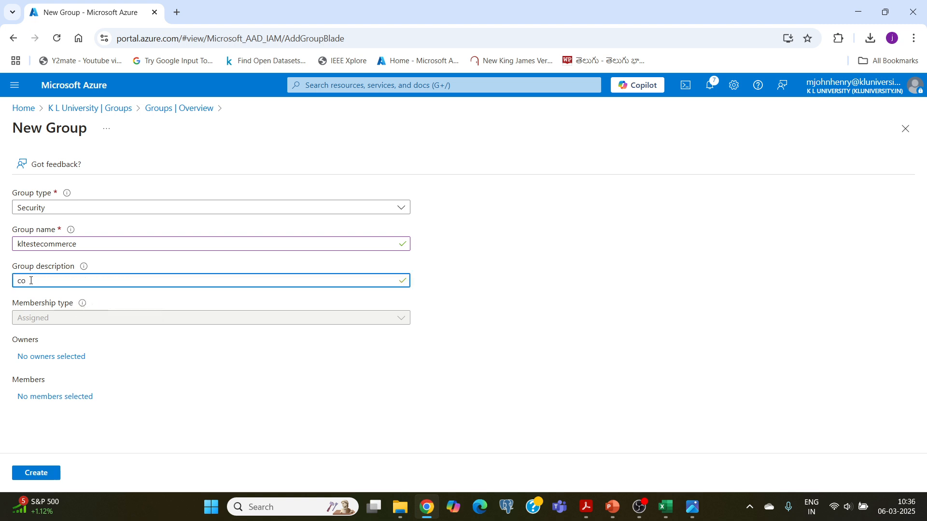
type("mmerce")
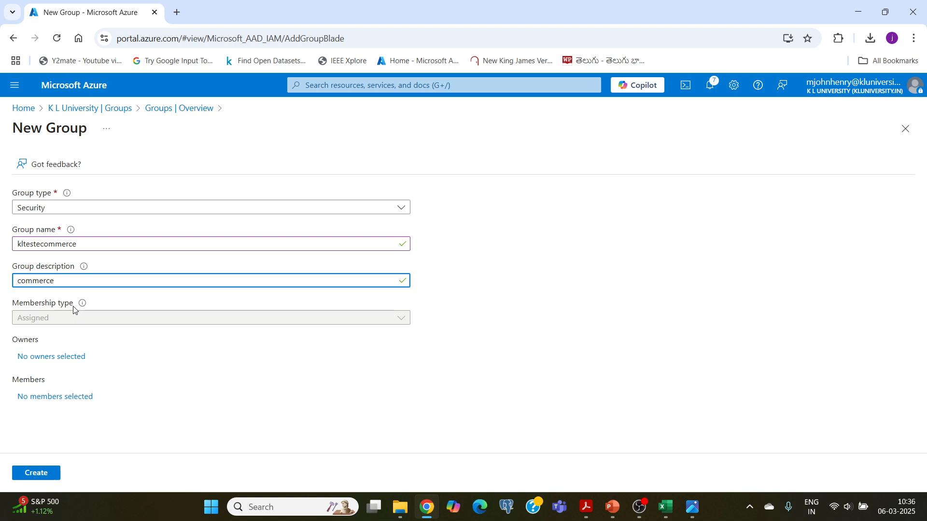
left_click(18, 281)
type("E-")
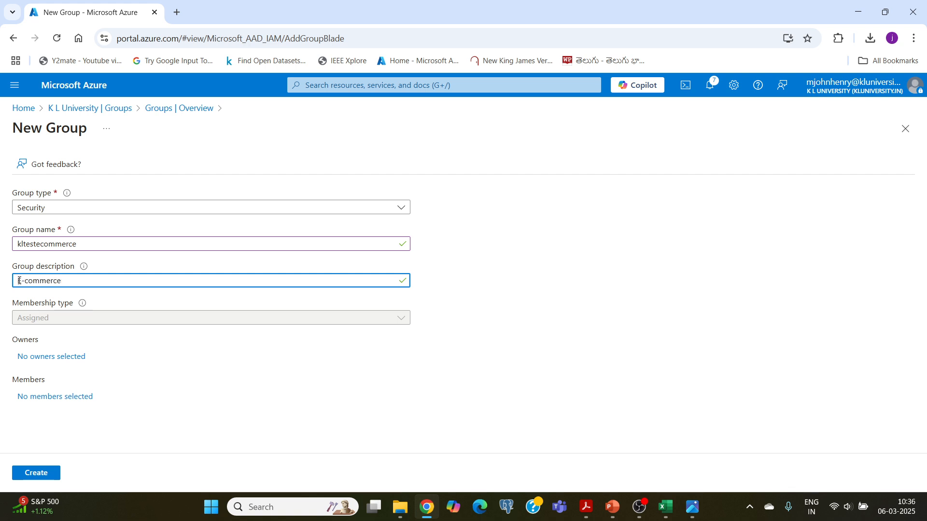
left_click(215, 372)
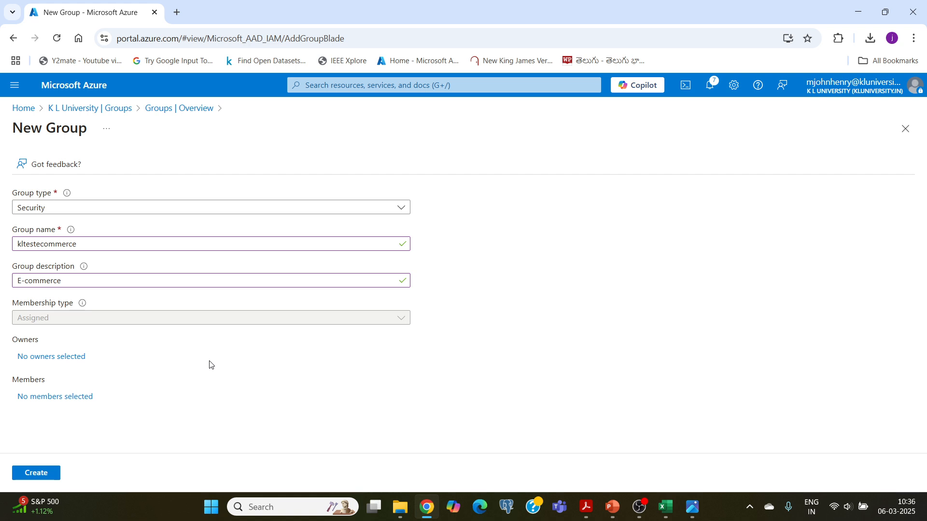
left_click(47, 362)
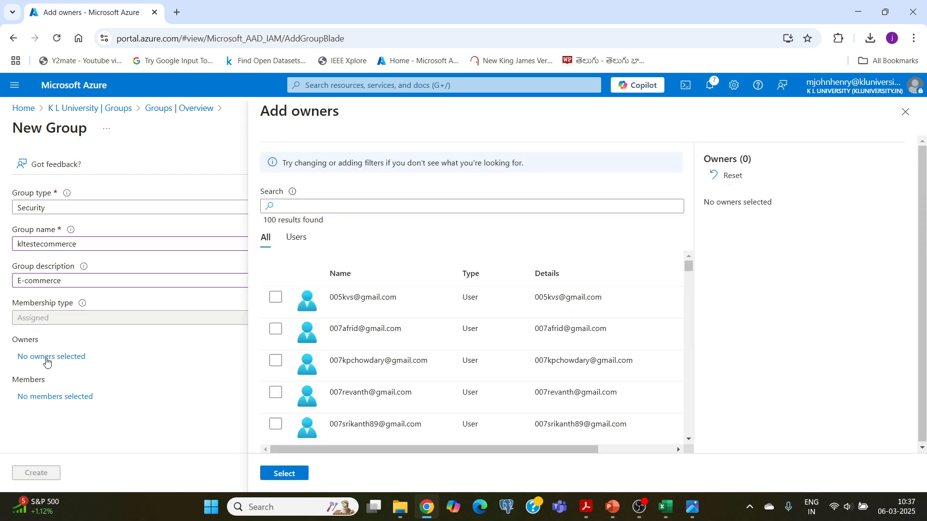
- Search for the signed-in user and add them as the group's single owner
left_click(295, 207)
type("mjohn")
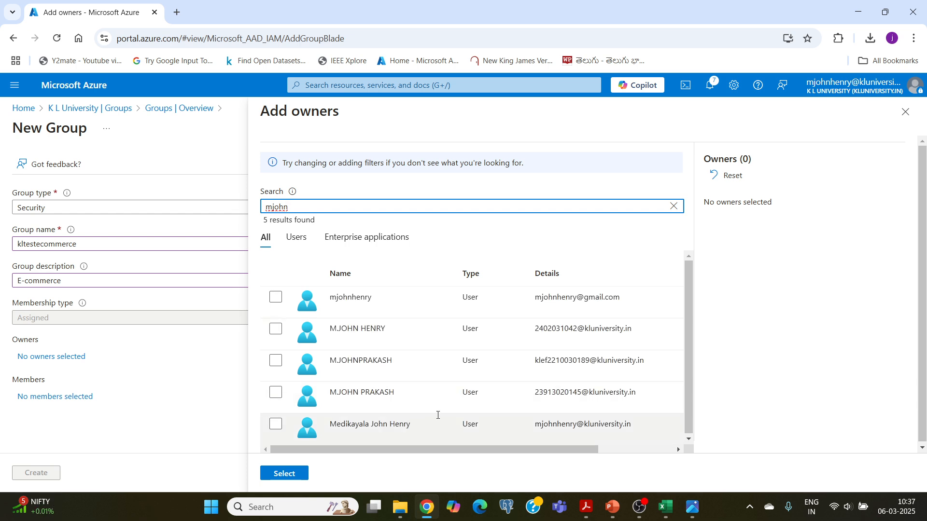
left_click(277, 426)
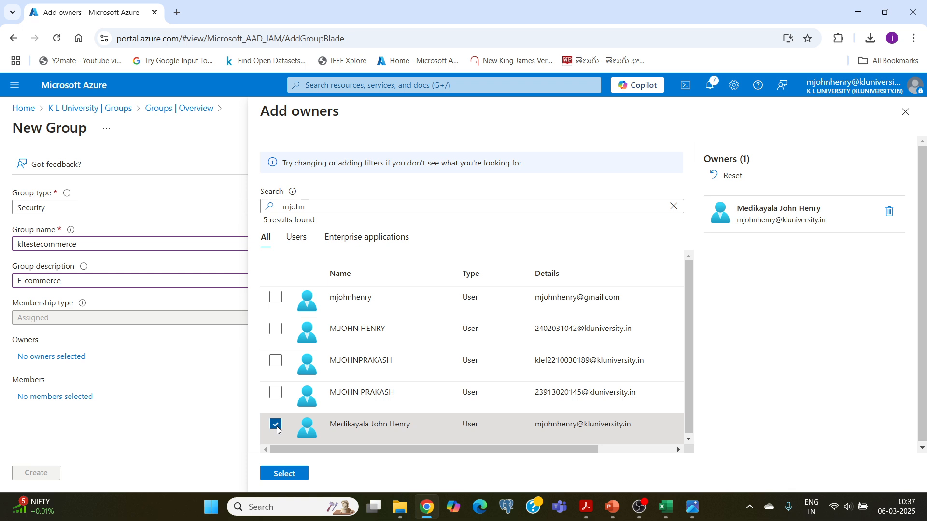
left_click(287, 477)
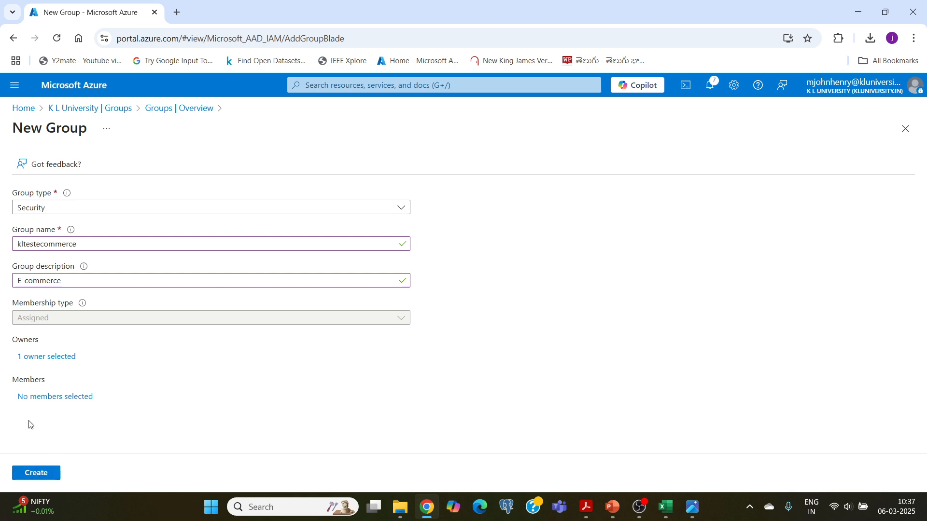
- Create kltestecommerce and view All groups, now listing 18,215 groups
left_click(43, 474)
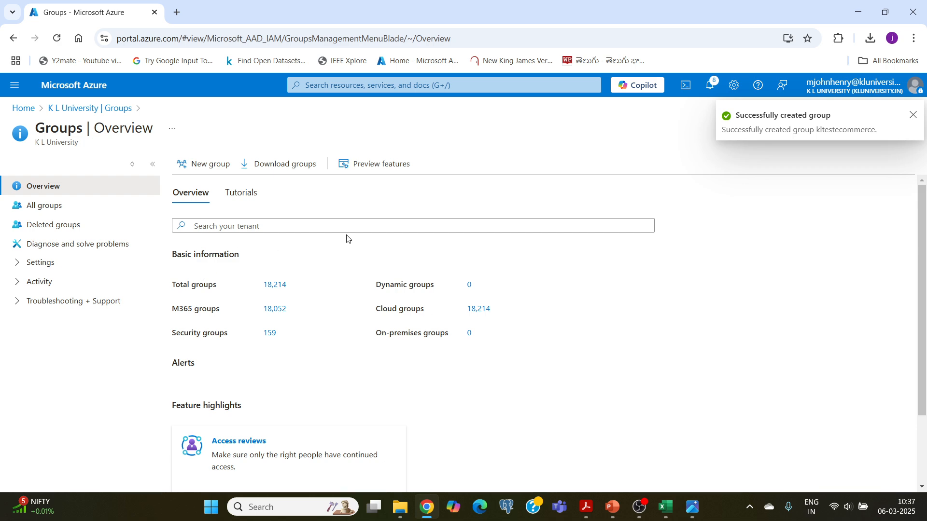
left_click(35, 214)
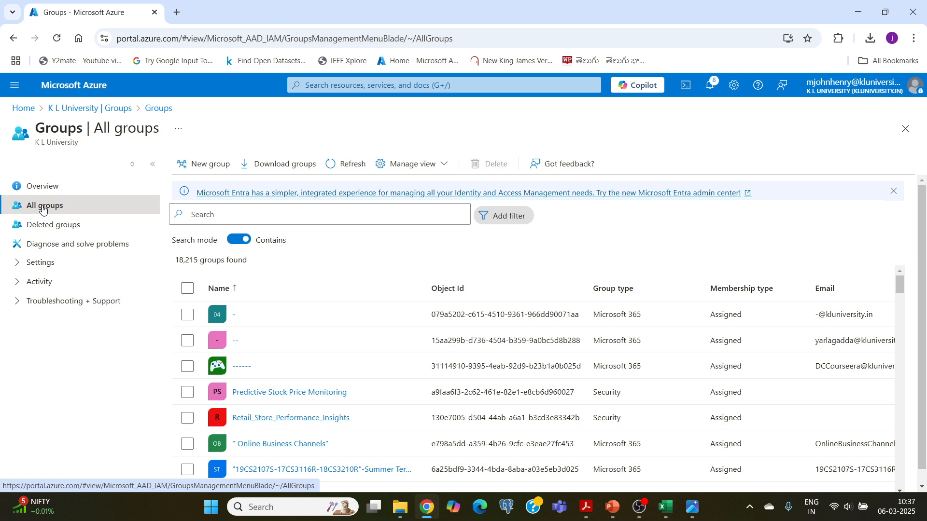
- Filter All groups by 'kltest' and open the kltestecommerce group
left_click(219, 212)
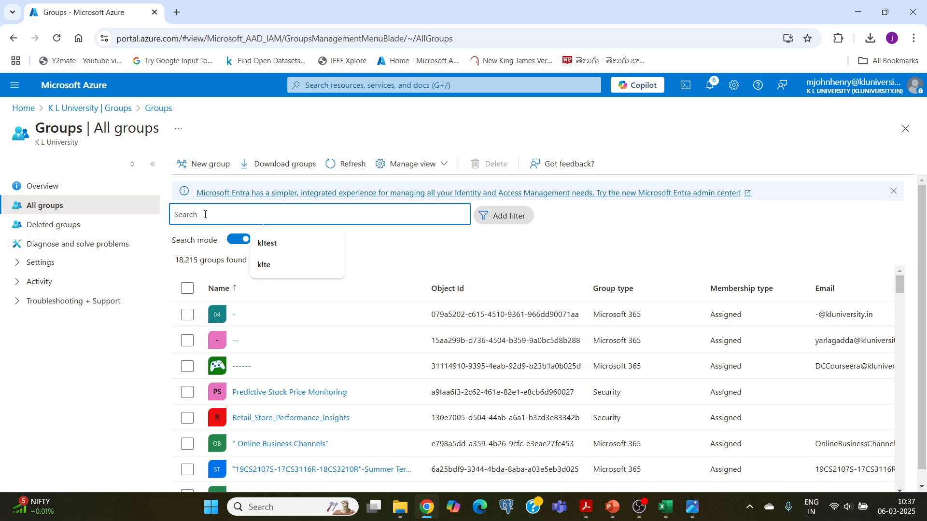
type("kltest")
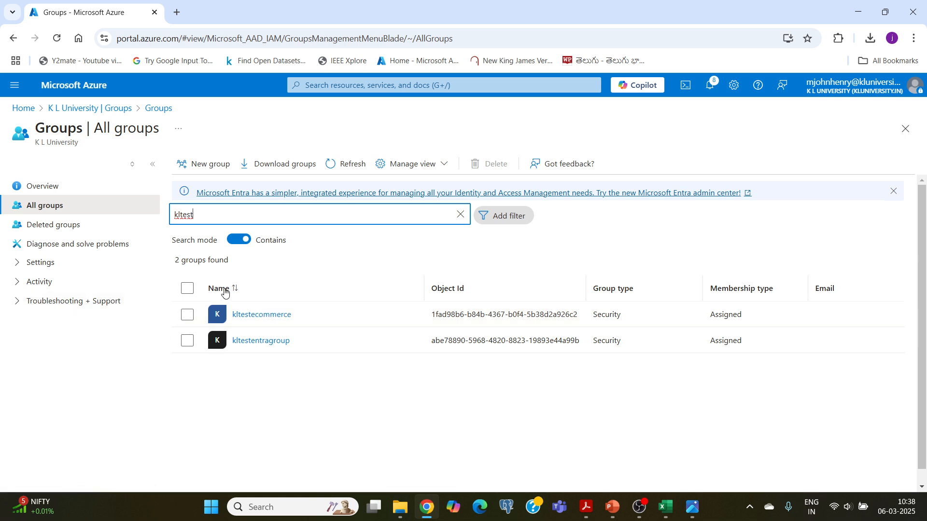
left_click(260, 315)
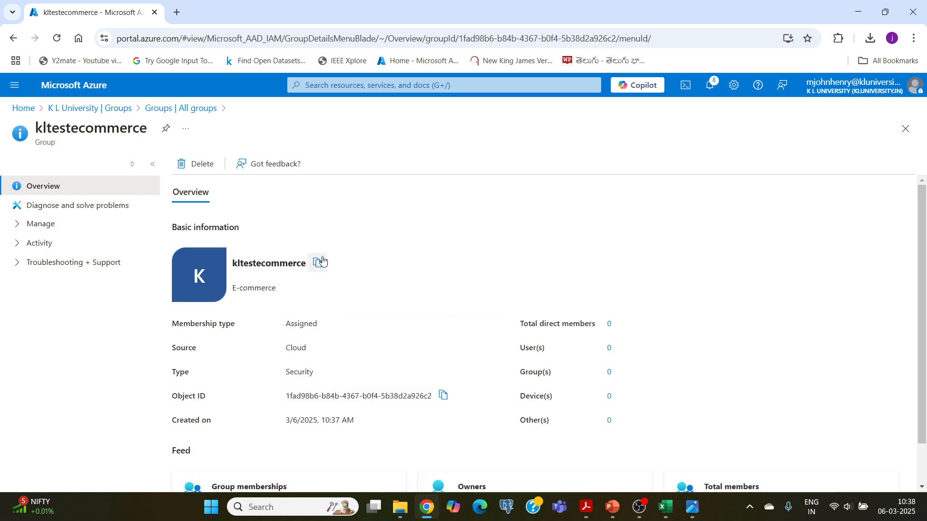
- Go to kltestecommerce's group members page and open the Add members panel
scroll(321, 251, "down", 1)
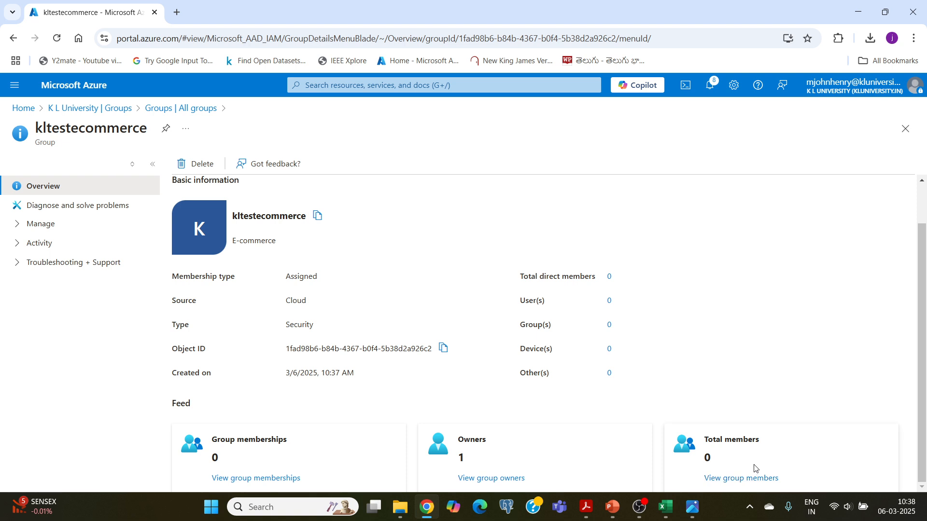
left_click(725, 481)
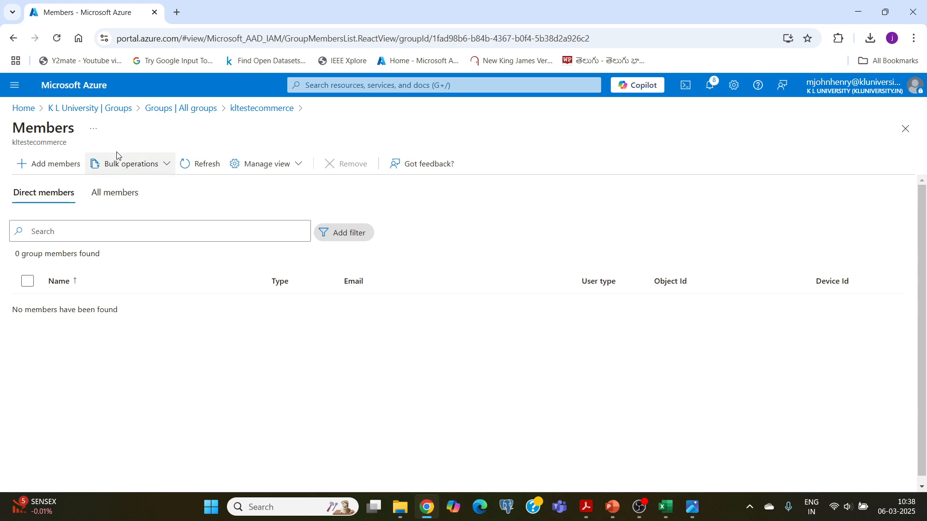
left_click(53, 168)
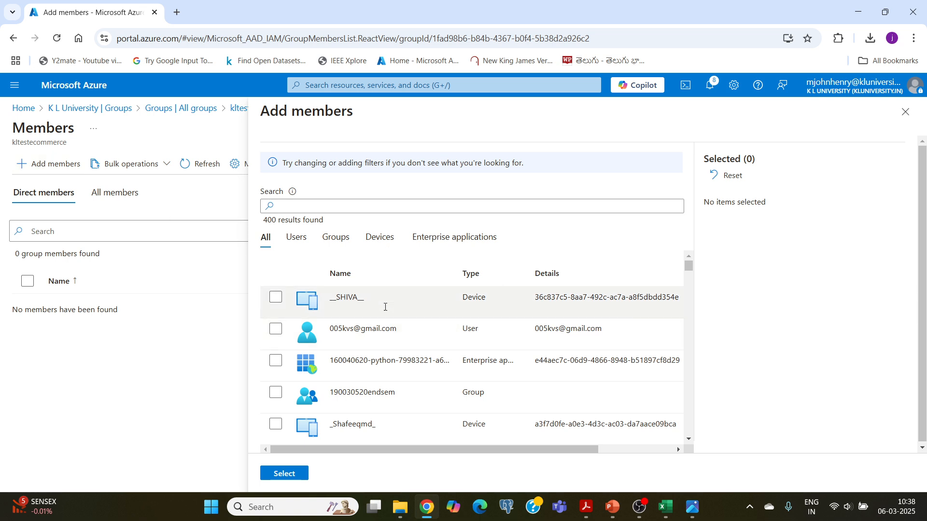
- Add the first student, searched by student ID, to kltestecommerce and refresh the member list
left_click(296, 208)
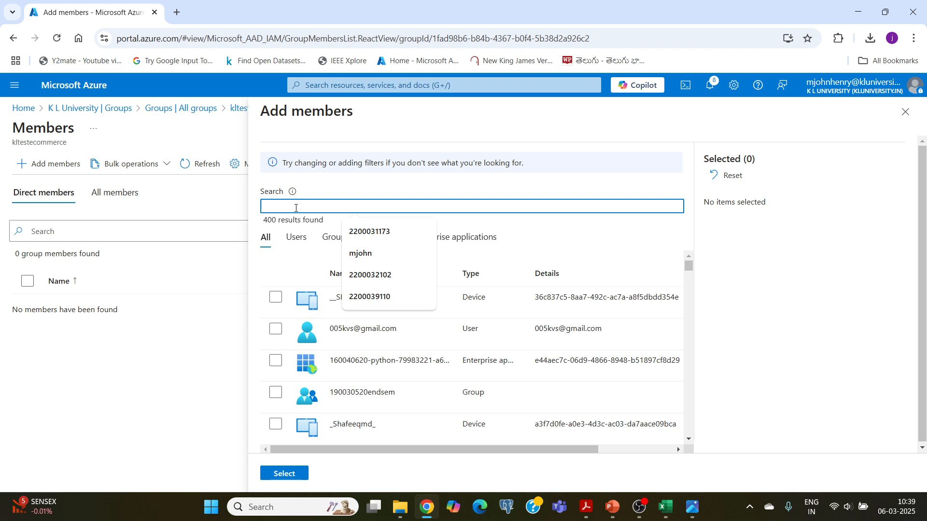
key("Down")
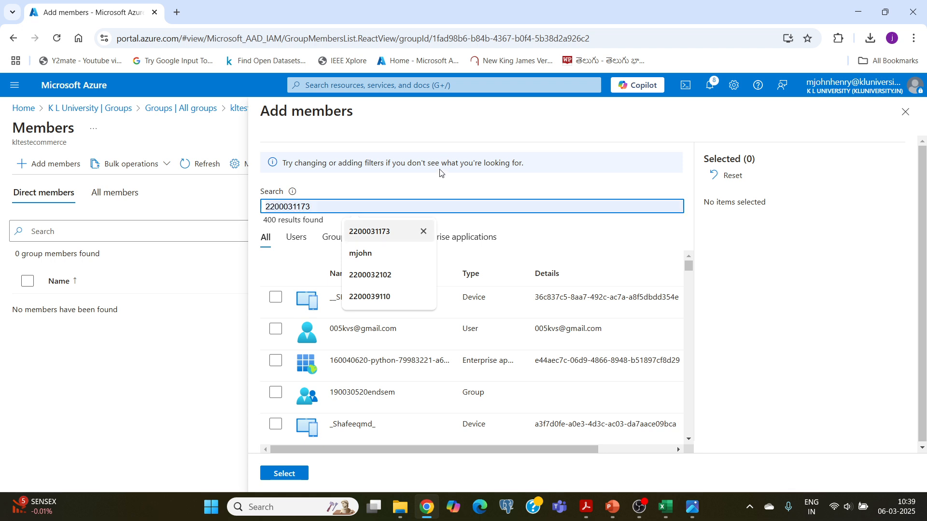
left_click(369, 232)
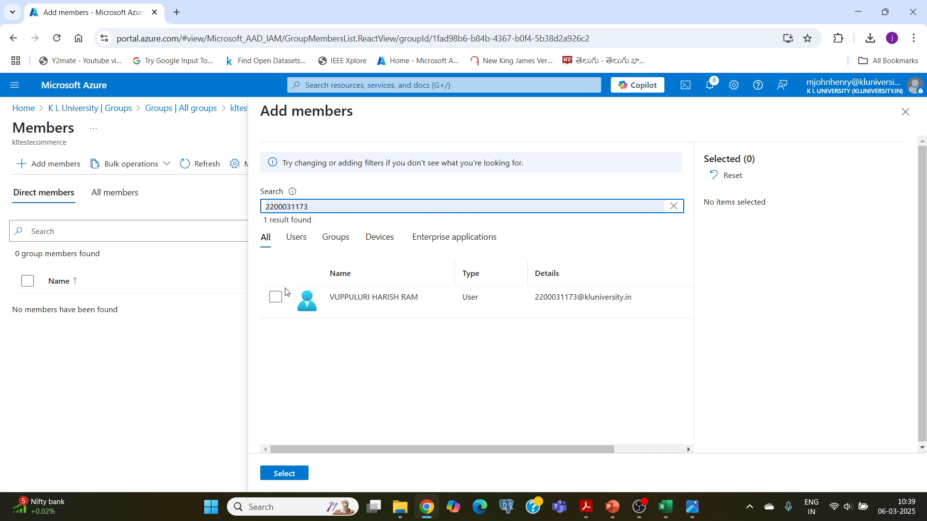
left_click(276, 297)
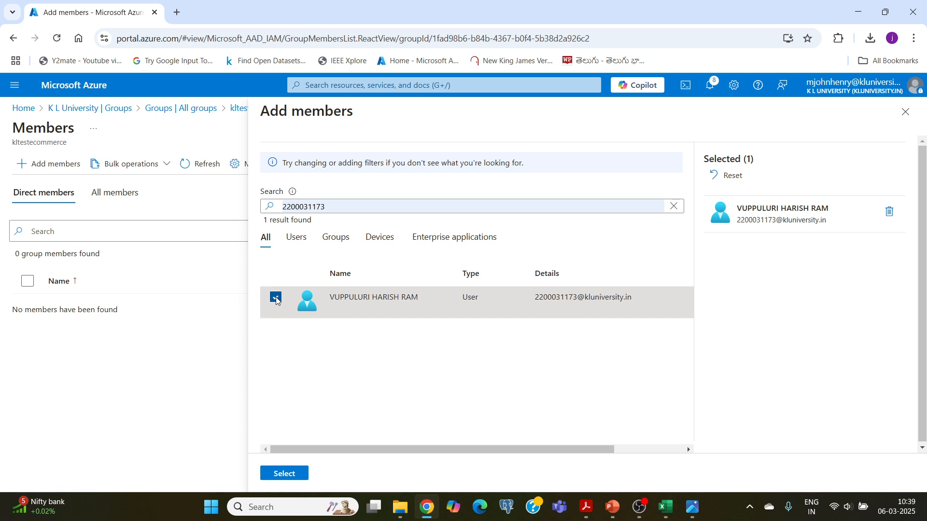
left_click(284, 474)
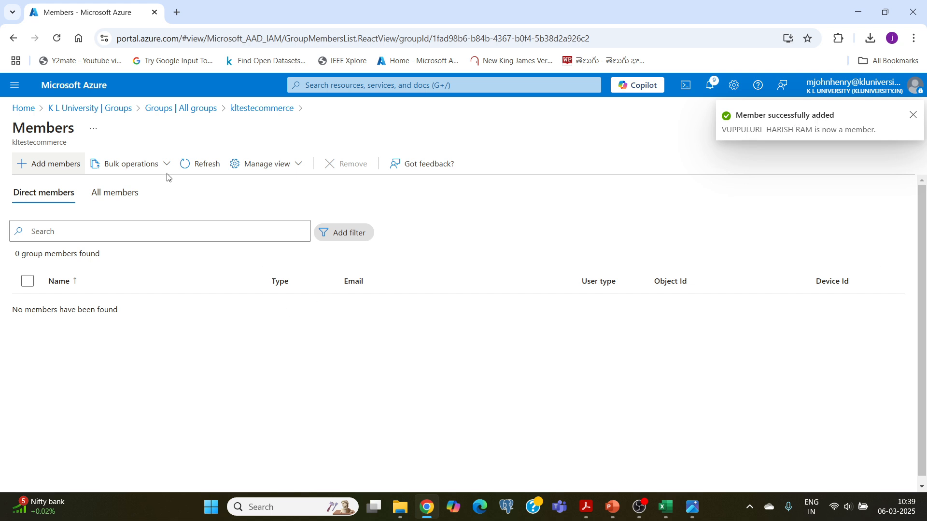
left_click(208, 168)
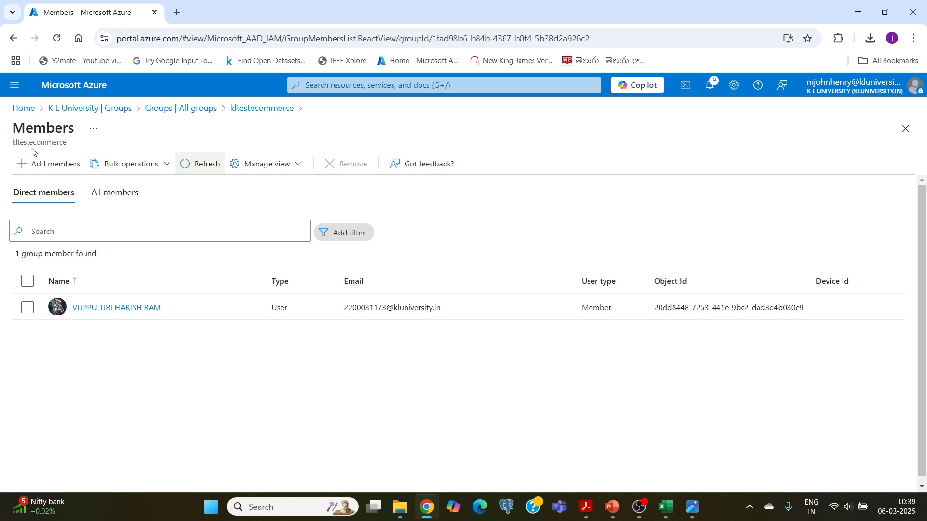
- Reopen Add members and look up the next team member's ID in Excel cell B2
left_click(50, 164)
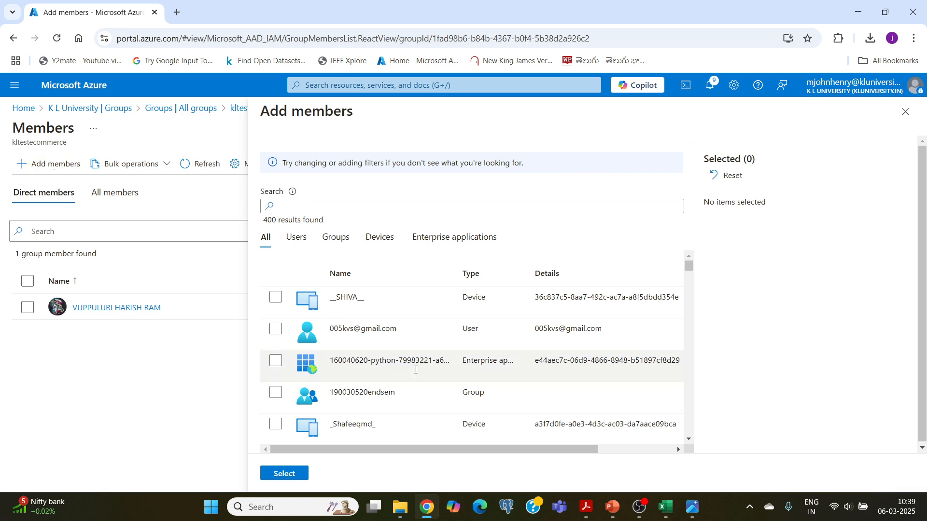
left_click(666, 507)
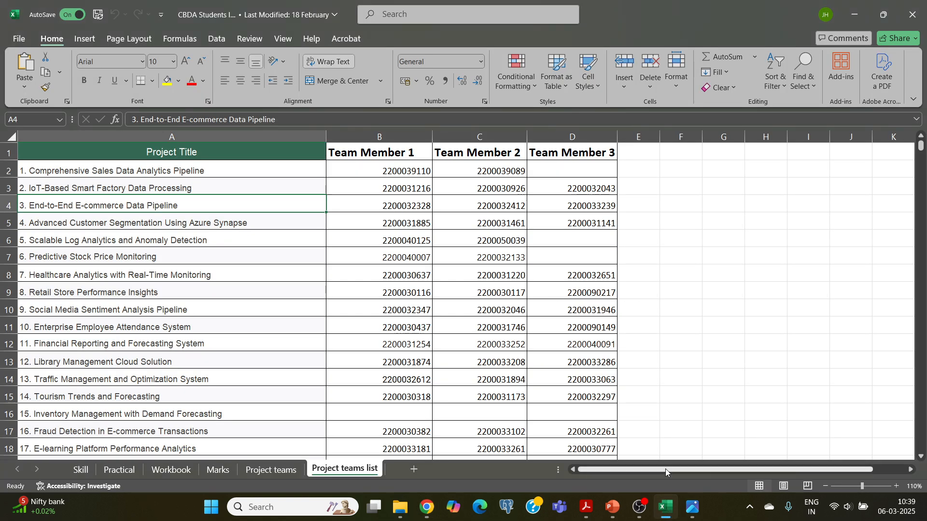
left_click(405, 172)
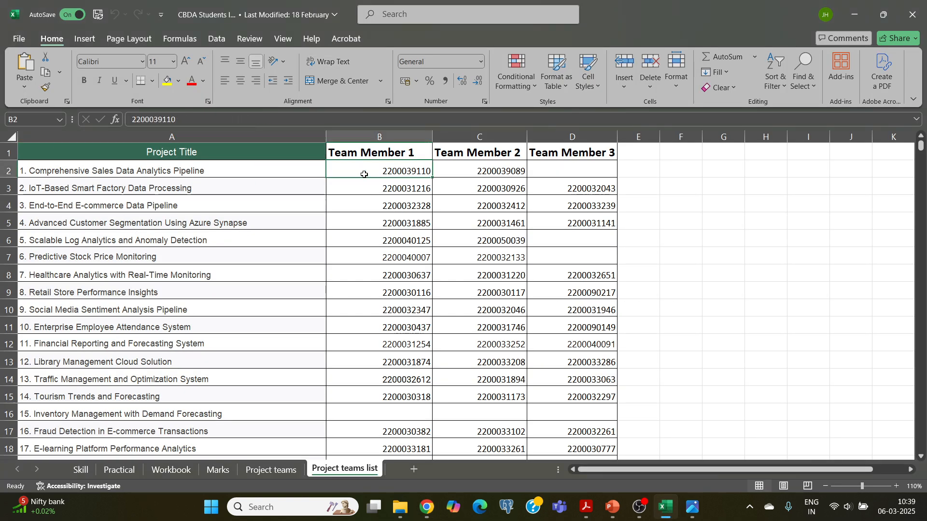
left_click(428, 508)
- Add the second student by ID to kltestecommerce and refresh to show two members
left_click(303, 207)
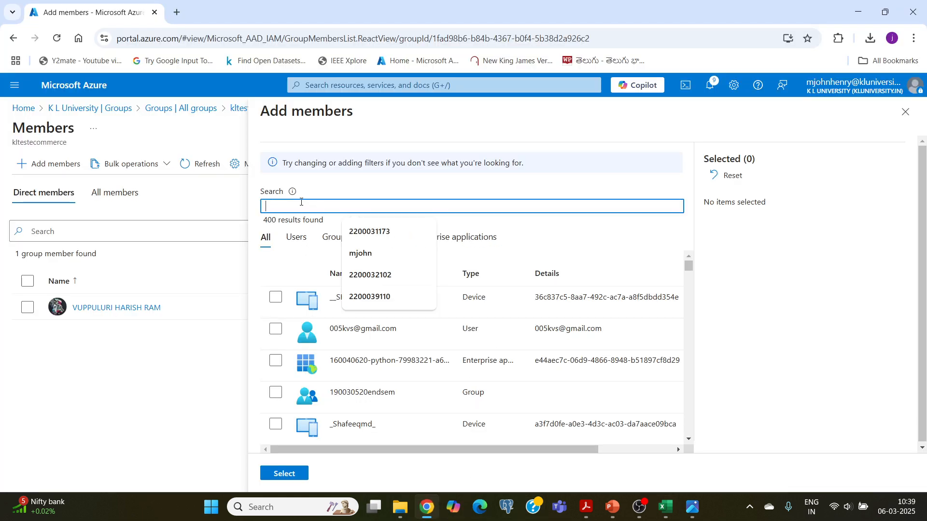
type("22000")
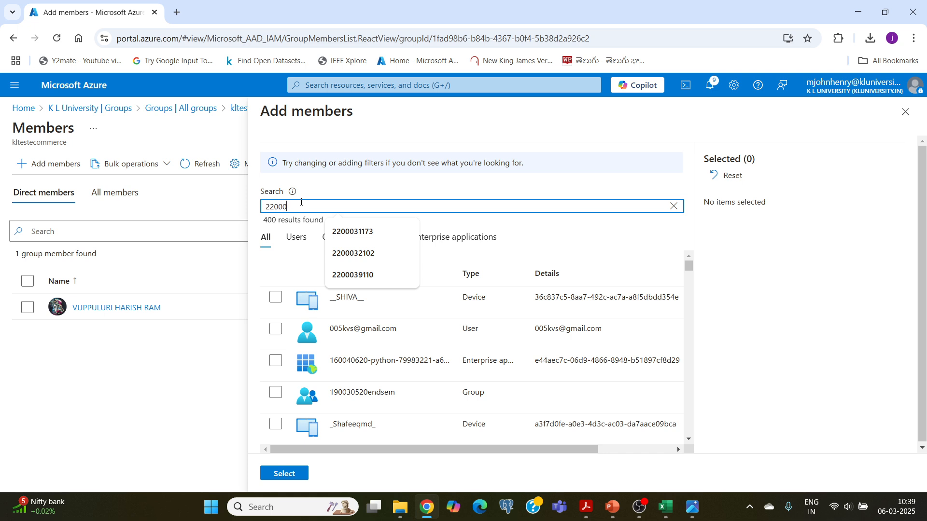
type("39")
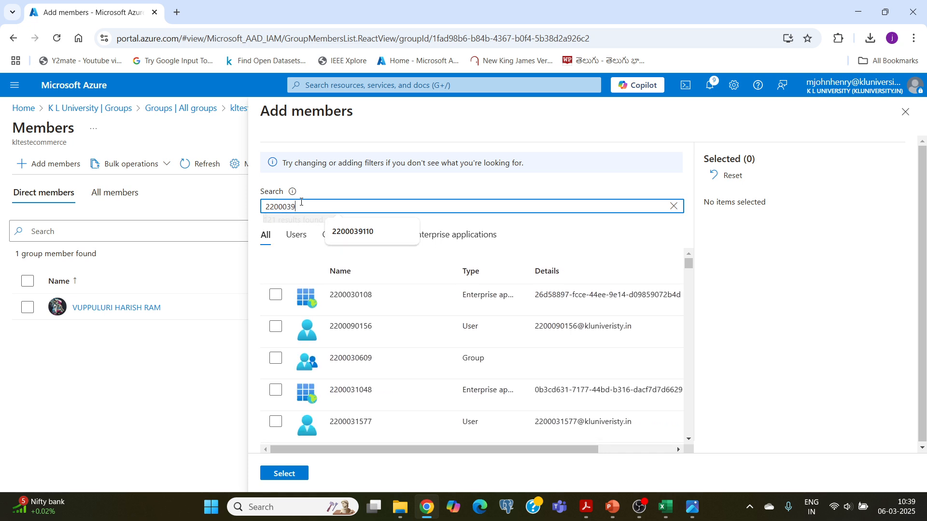
type("110")
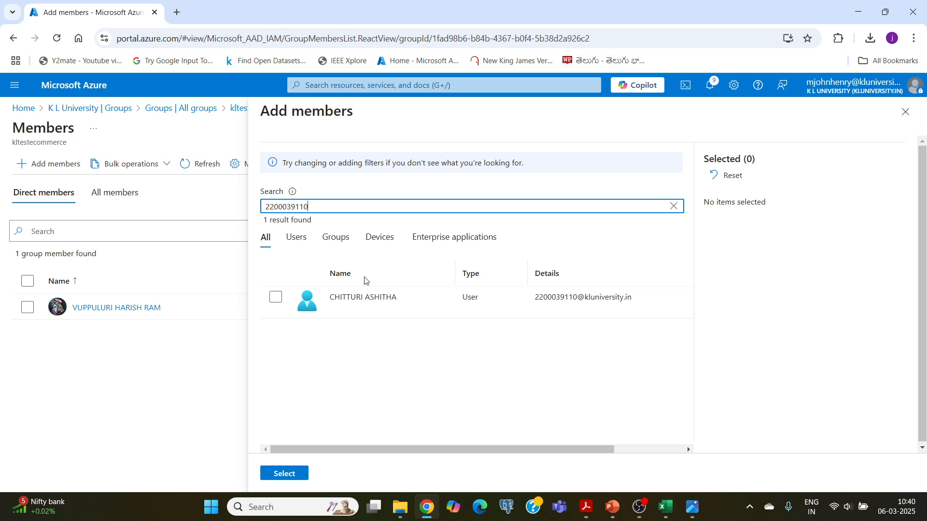
left_click(278, 301)
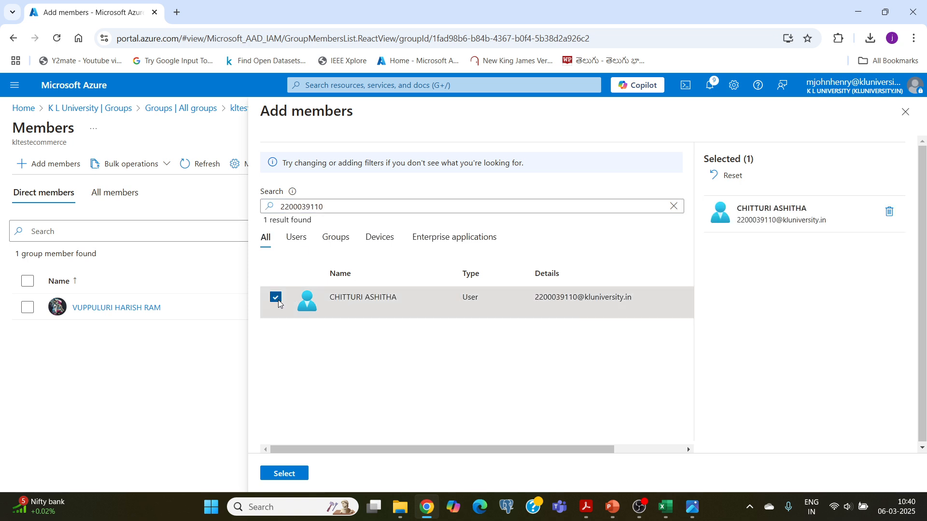
left_click(289, 479)
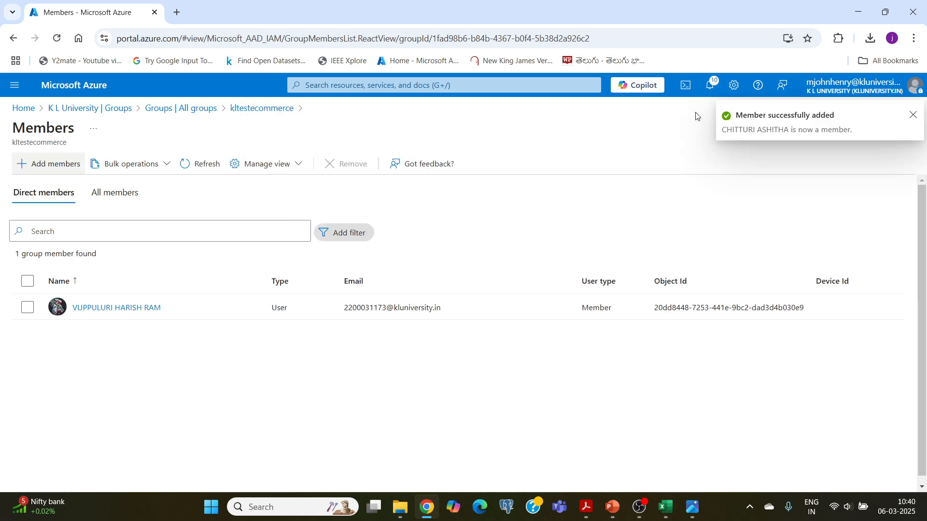
left_click(209, 166)
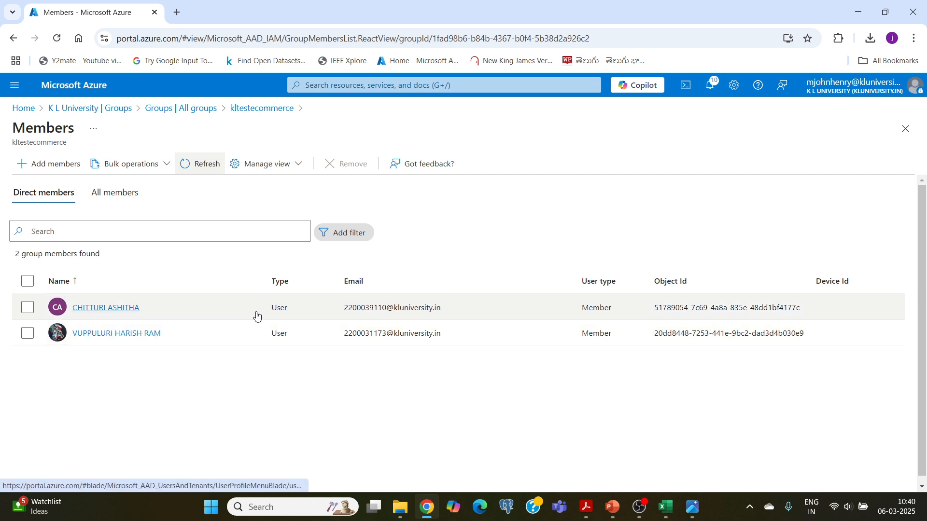
left_click(589, 505)
- Review the lab PDF's 'Adding a Member to the Group' exercise, highlighting 'permissions'
left_click_drag(353, 126, 569, 125)
left_click(570, 126)
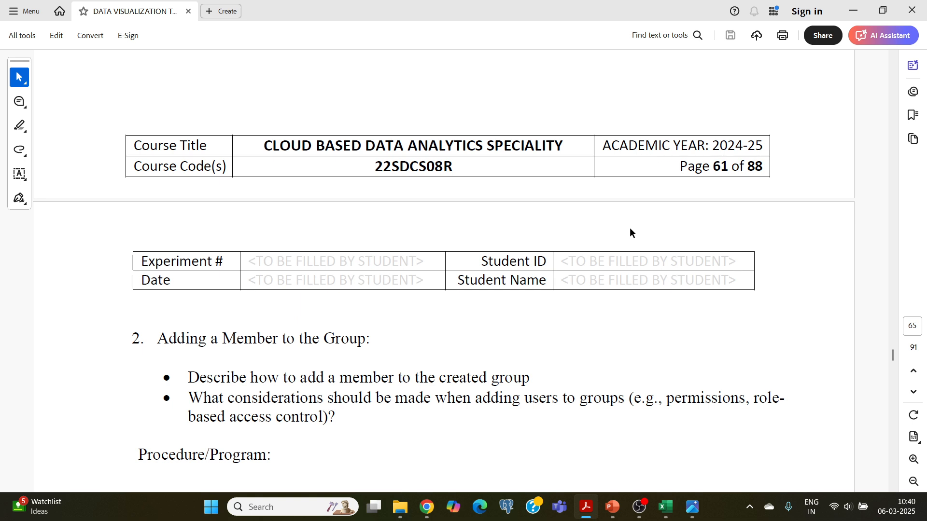
left_click_drag(251, 379, 532, 385)
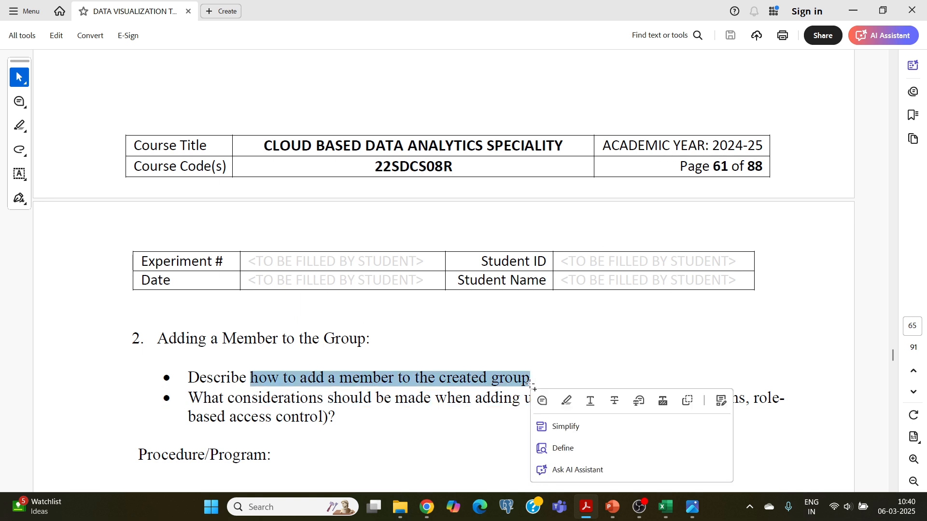
left_click(491, 376)
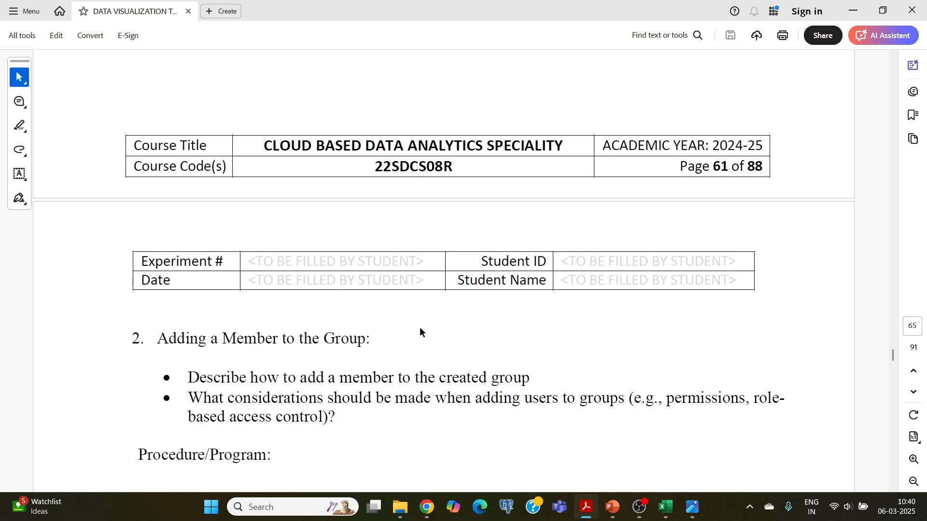
scroll(420, 331, "down", 1)
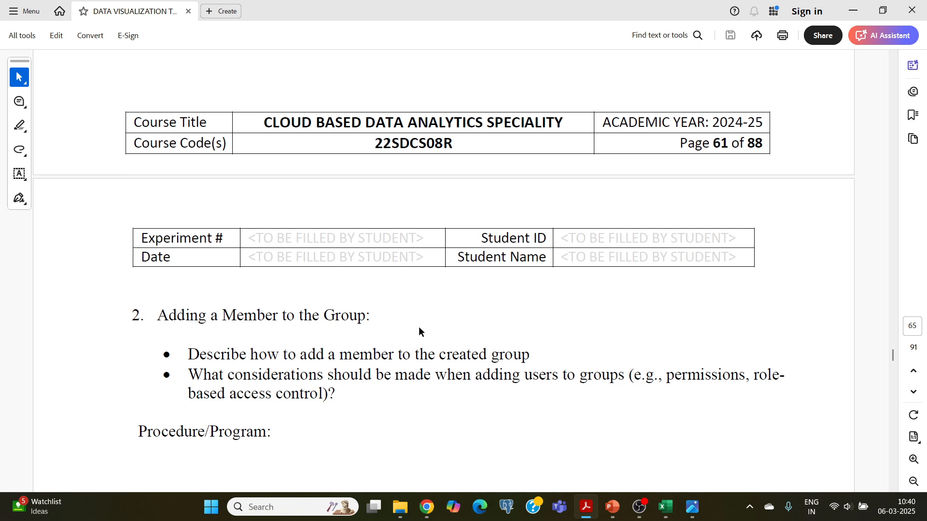
scroll(310, 369, "down", 6)
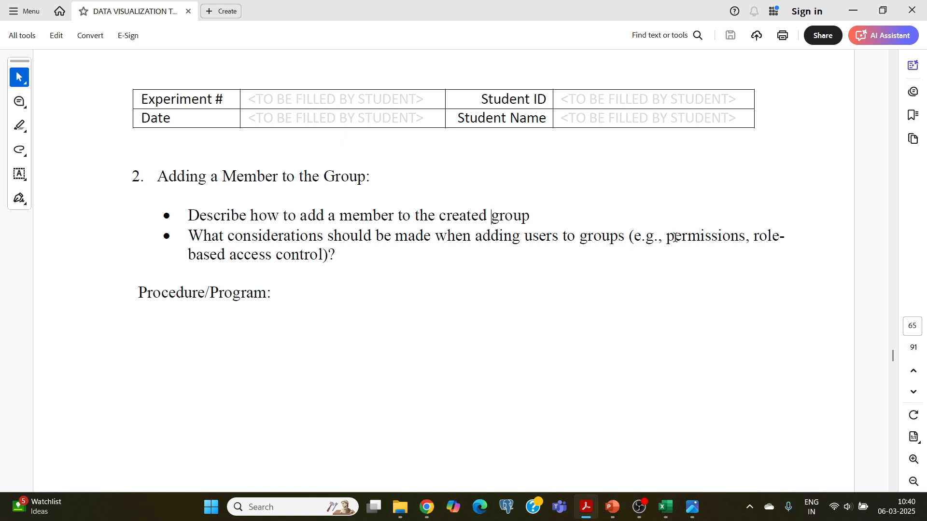
left_click_drag(667, 238, 744, 238)
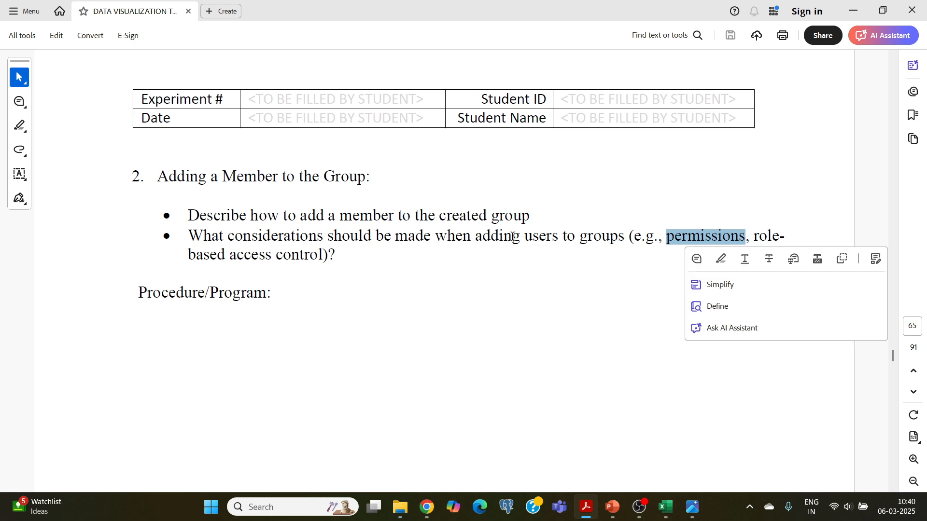
left_click(204, 236)
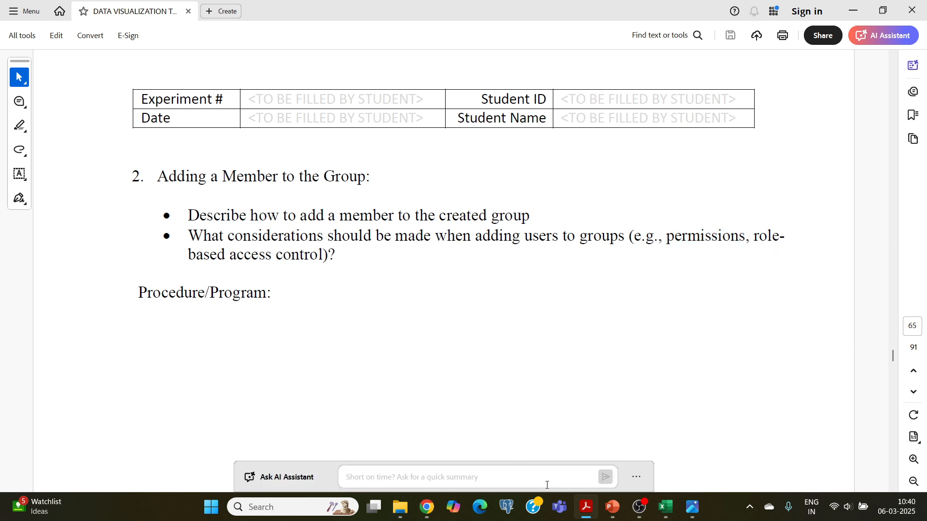
left_click(430, 510)
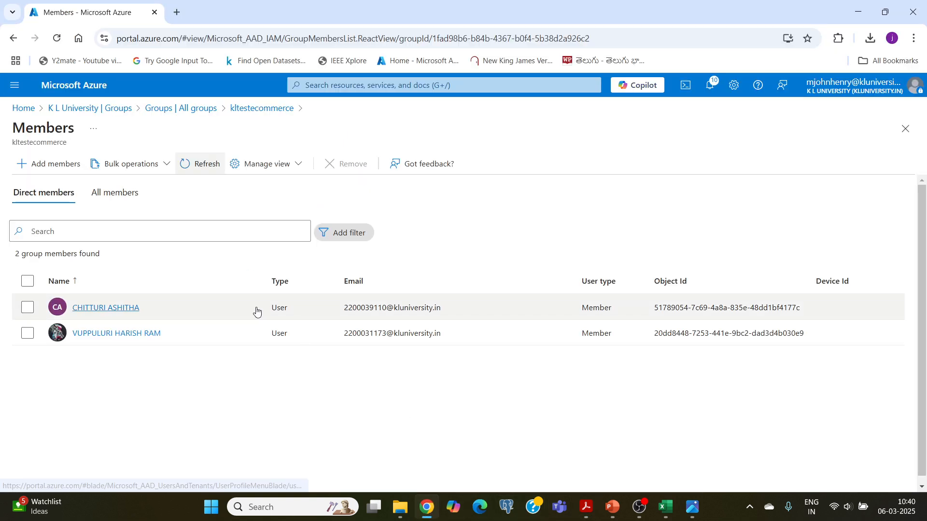
- Go to the Azure home page and open klstudlearn from Recent resources
left_click(79, 89)
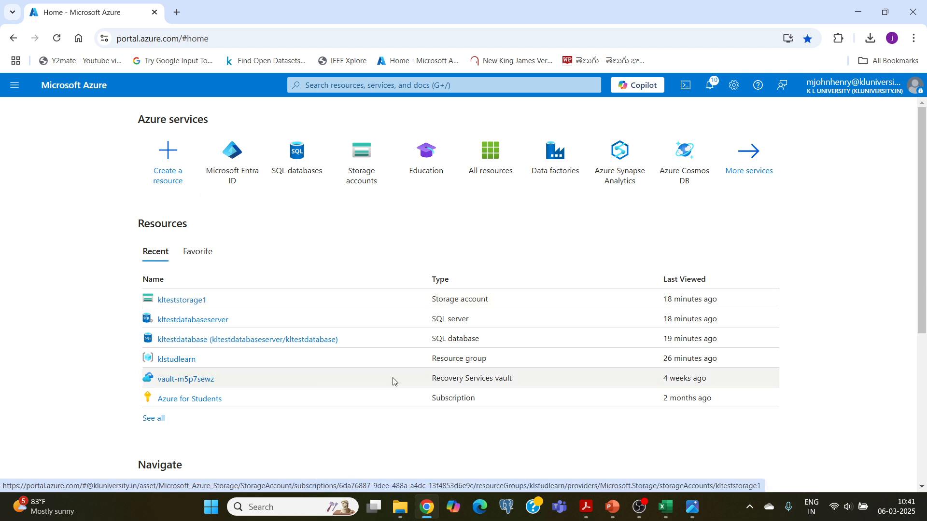
scroll(428, 307, "down", 3)
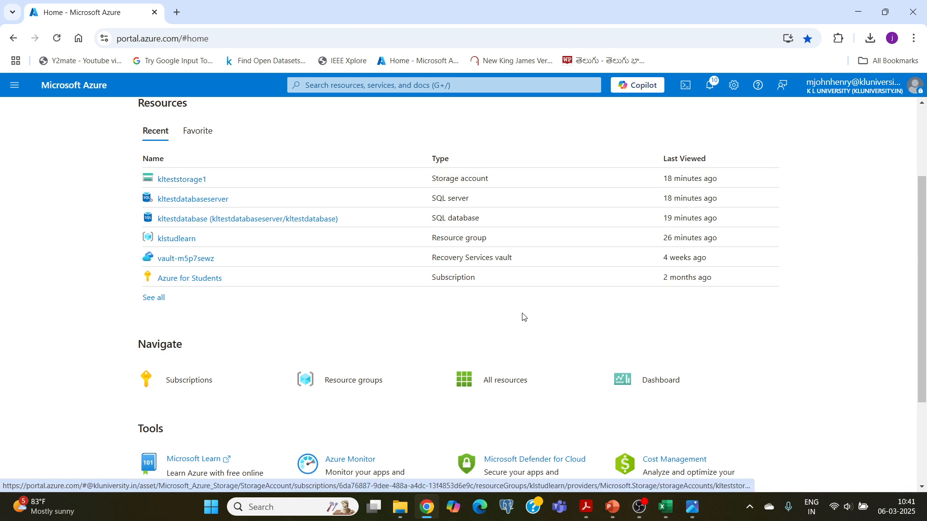
scroll(430, 257, "up", 3)
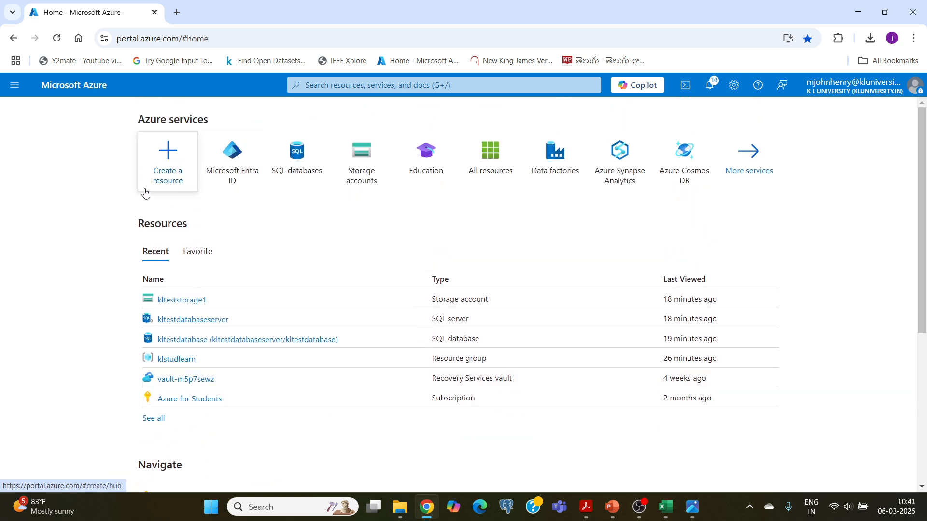
mouse_move(197, 322)
scroll(199, 323, "down", 1)
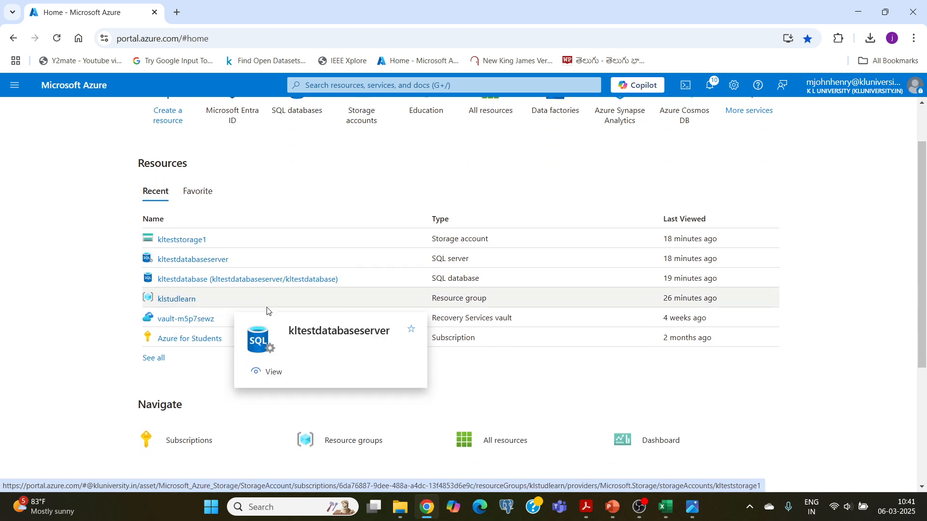
left_click(172, 302)
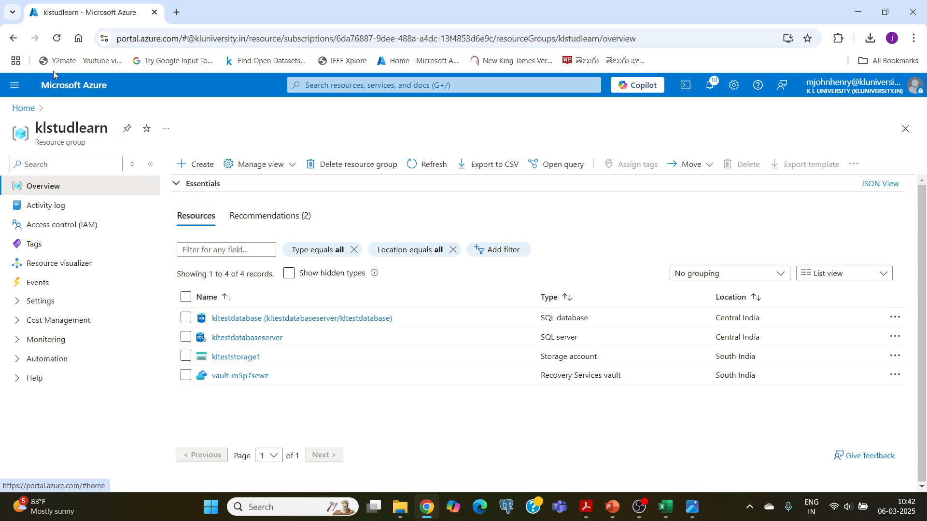
- Reopen klstudlearn from Home, ending on its overview with four resources
left_click(57, 87)
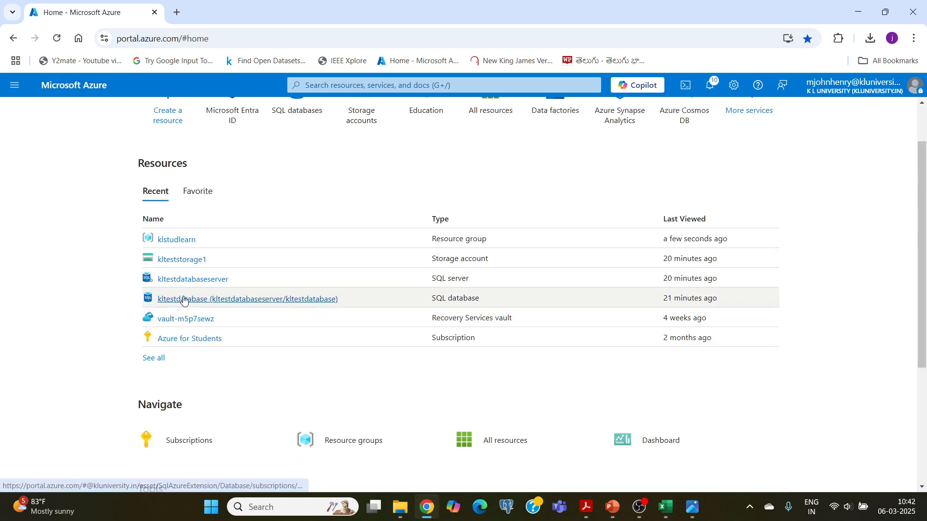
left_click(170, 247)
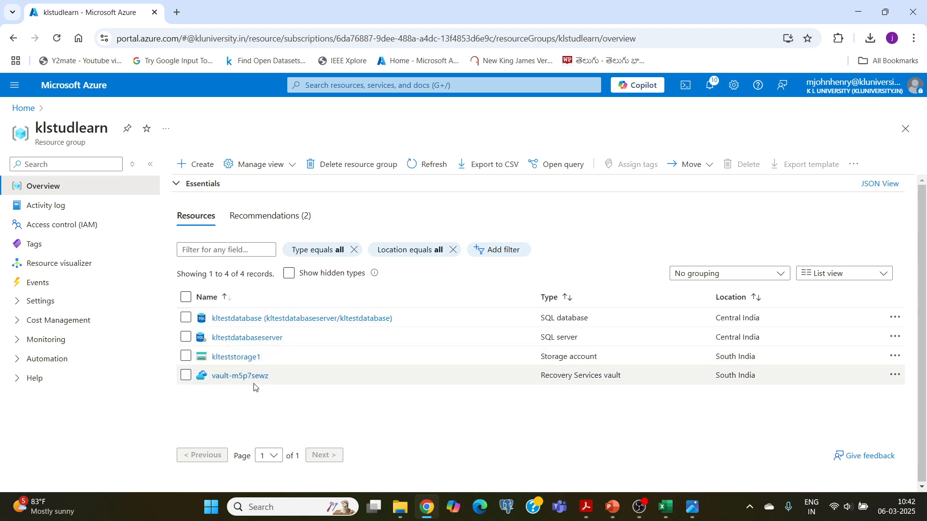
left_click(77, 92)
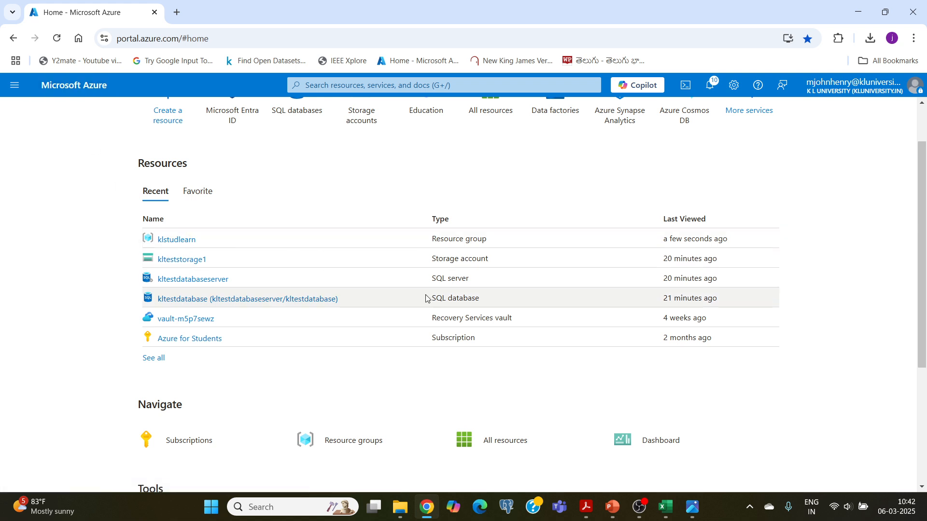
left_click(177, 240)
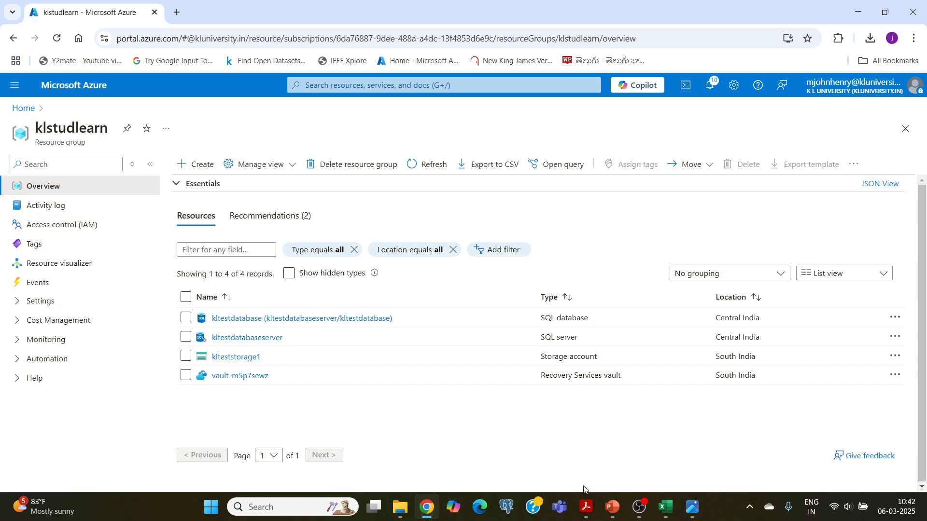
left_click(612, 507)
- Review slide 10, highlighting 'cloud-based identity and access management' for Microsoft Entra ID
scroll(421, 305, "up", 6)
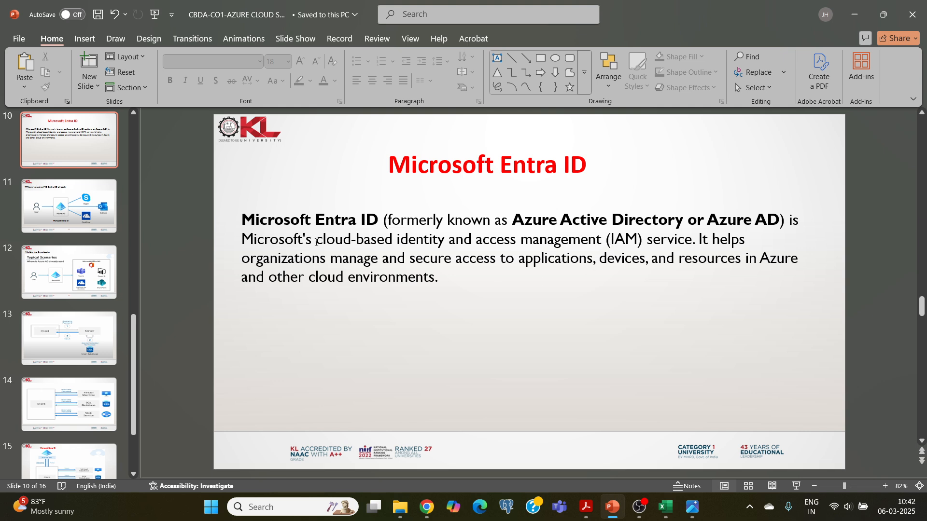
left_click_drag(316, 242, 590, 230)
left_click(425, 244)
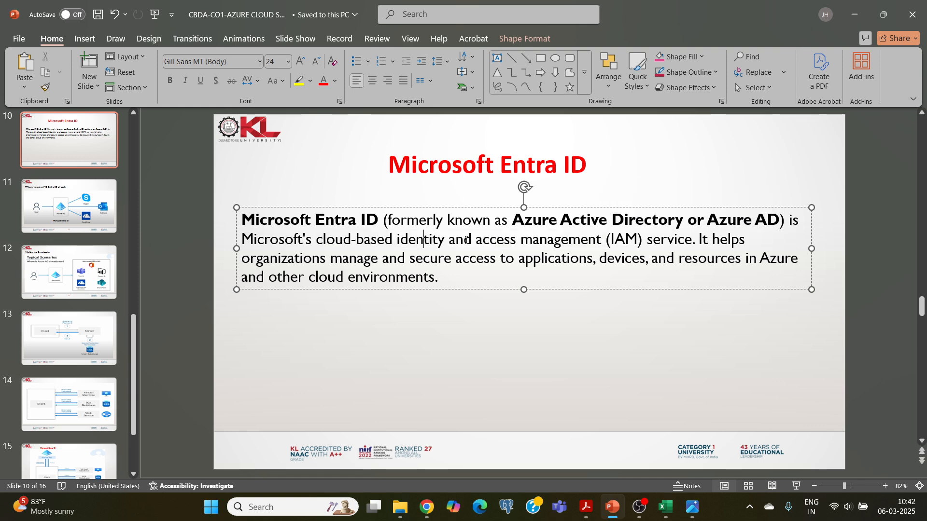
left_click(427, 507)
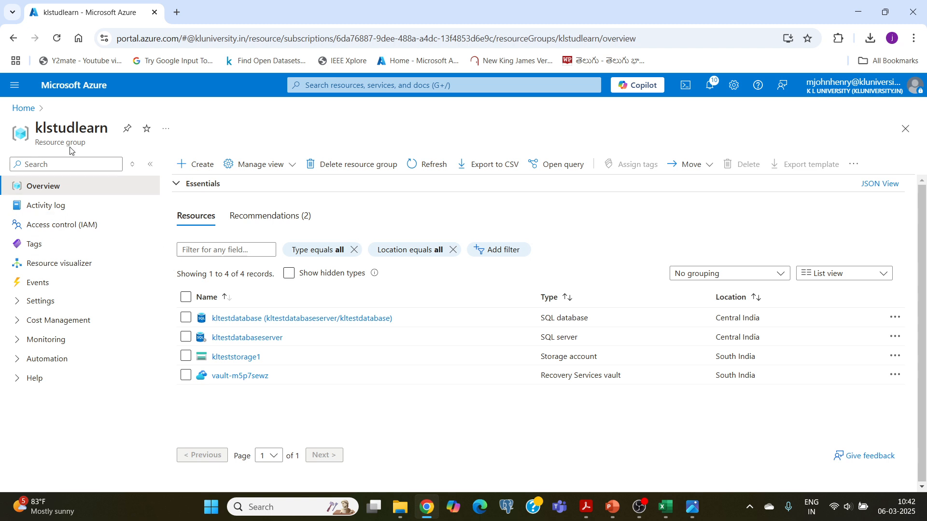
- Open klstudlearn's Access control (IAM) and start a new role assignment
left_click(54, 226)
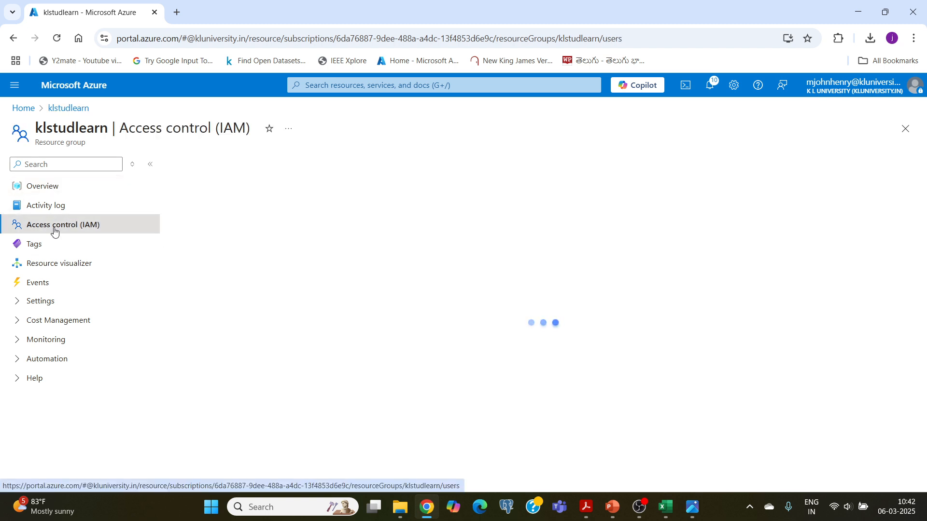
scroll(359, 292, "down", 3)
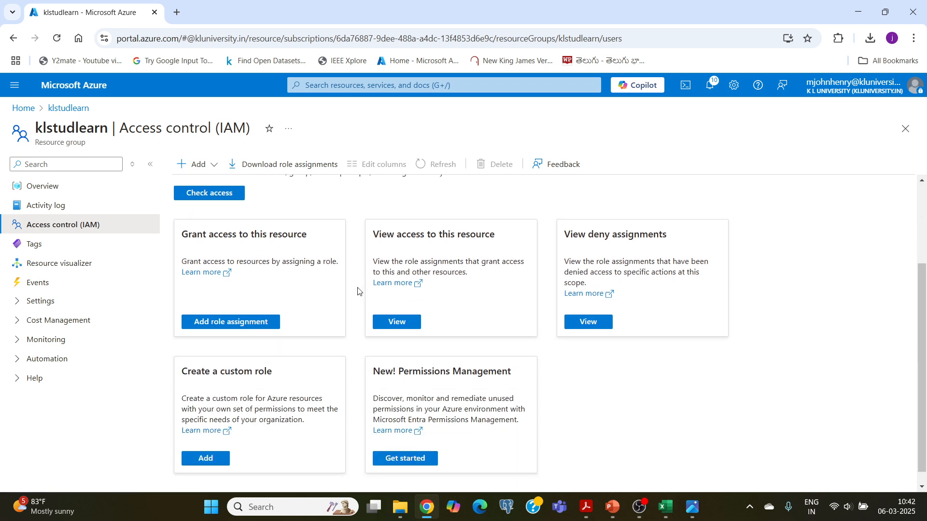
left_click(228, 322)
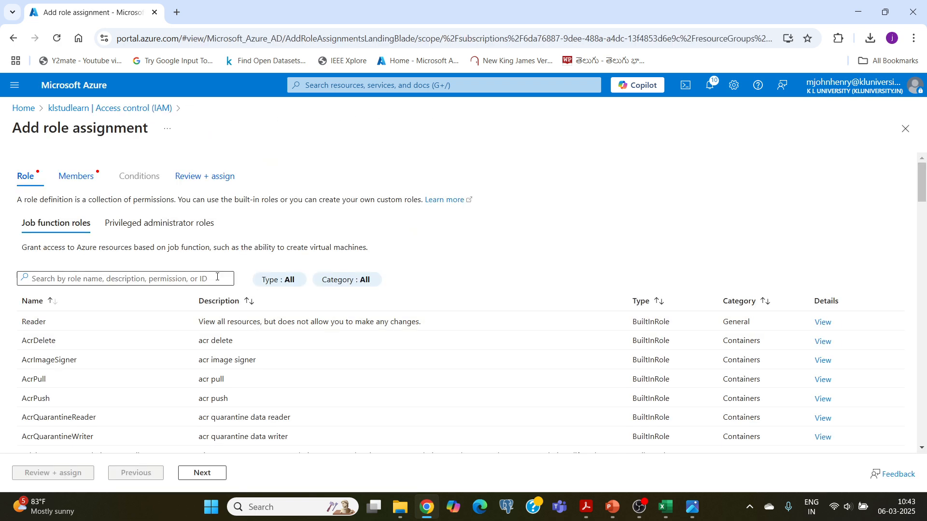
scroll(207, 215, "down", 4)
scroll(207, 215, "up", 3)
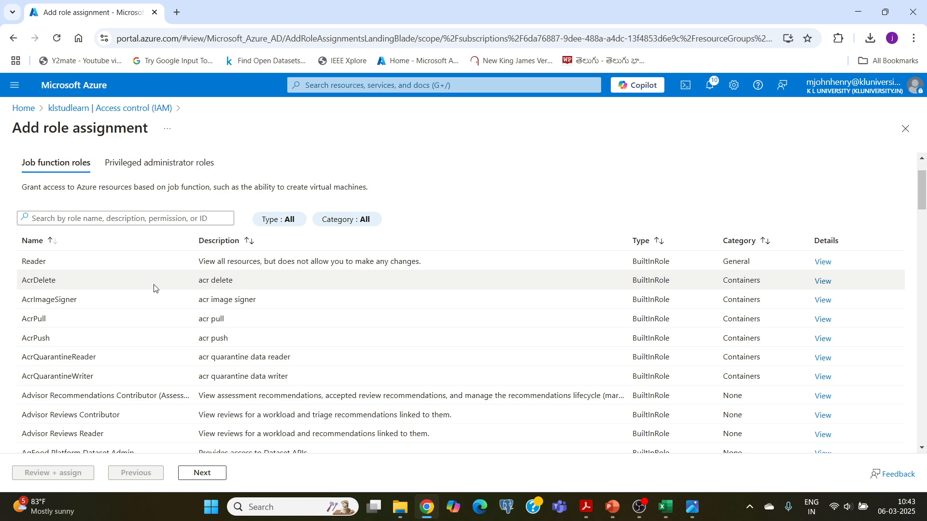
scroll(61, 275, "down", 7)
scroll(61, 275, "down", 8)
scroll(59, 280, "up", 5)
scroll(59, 279, "up", 10)
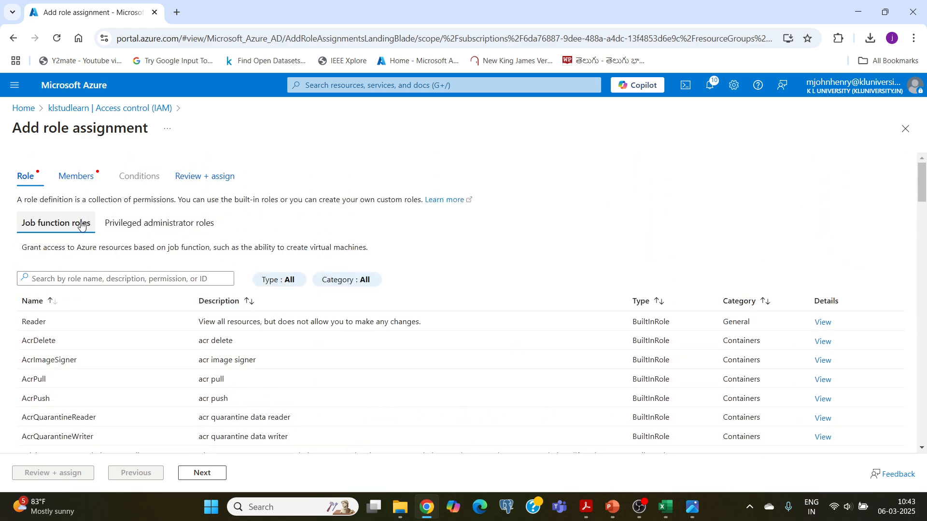
- Choose the Contributor role under Privileged administrator roles
left_click(148, 228)
scroll(43, 297, "down", 1)
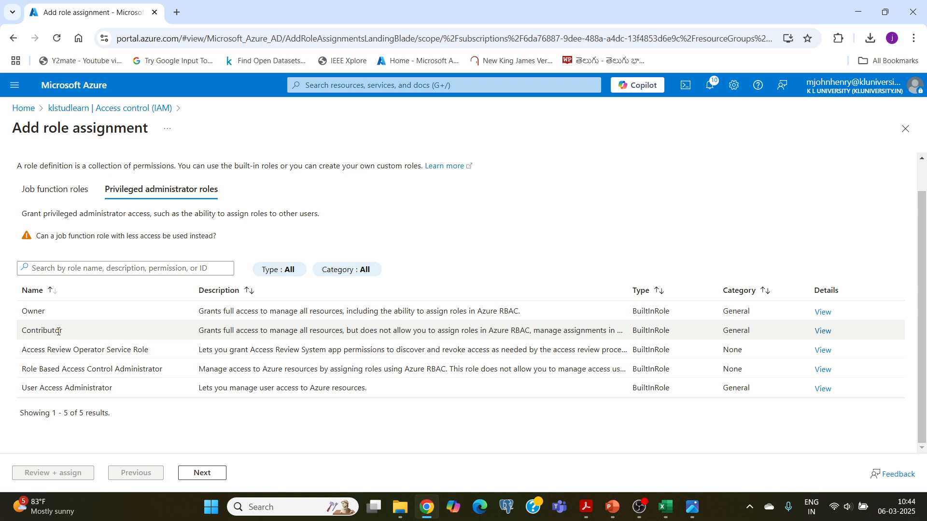
left_click(43, 331)
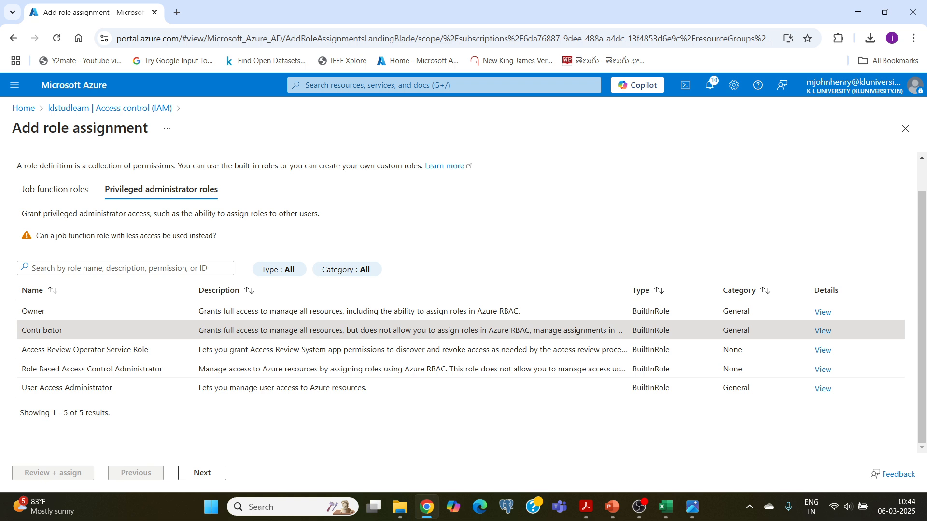
scroll(63, 271, "up", 1)
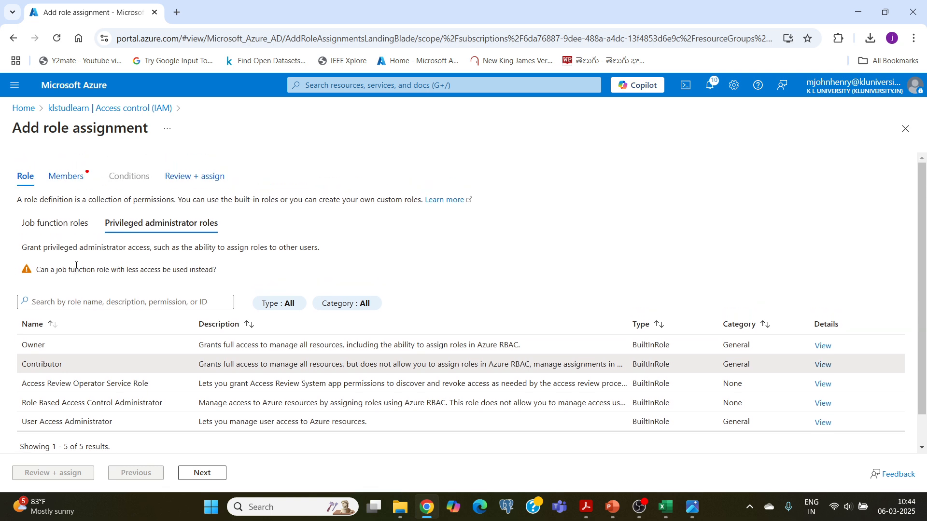
- On the Members tab, search Select members for the student ID from Excel, then clear the search
left_click(63, 183)
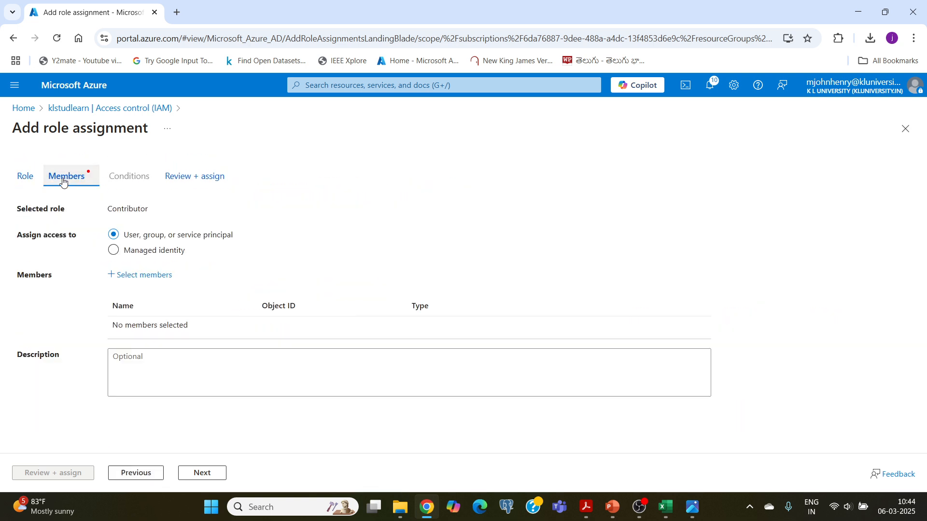
left_click(132, 279)
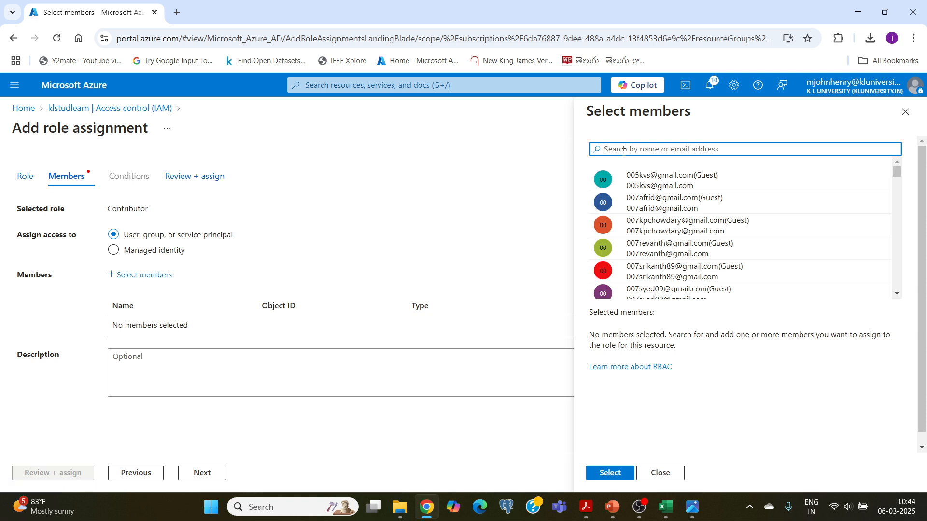
type("22000")
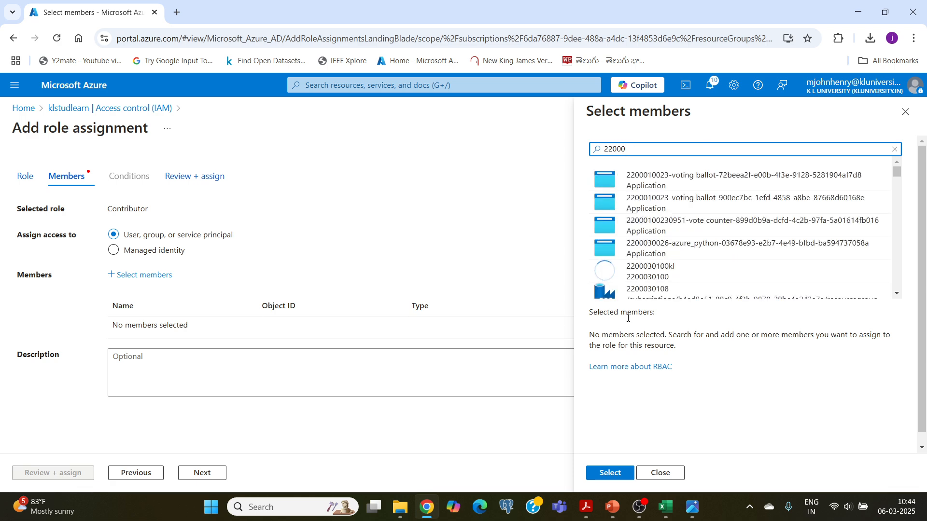
left_click(667, 515)
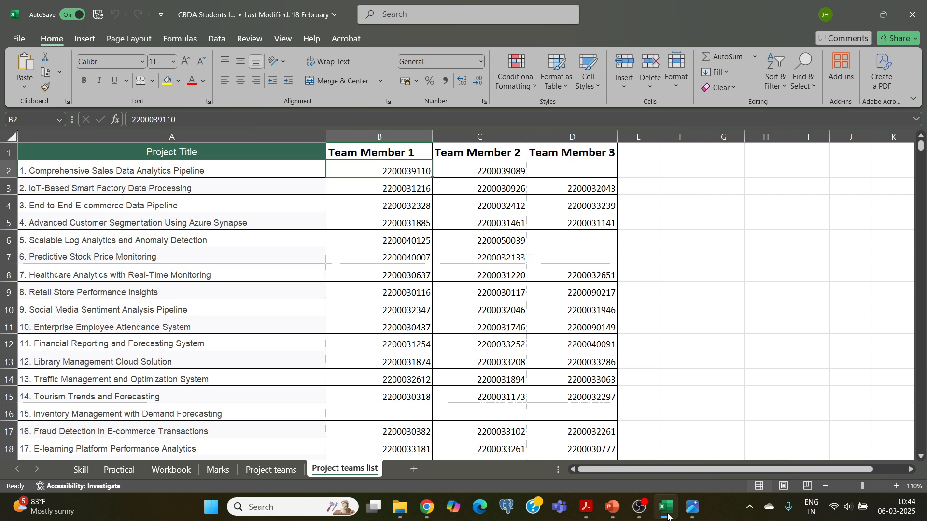
left_click(667, 515)
type("3")
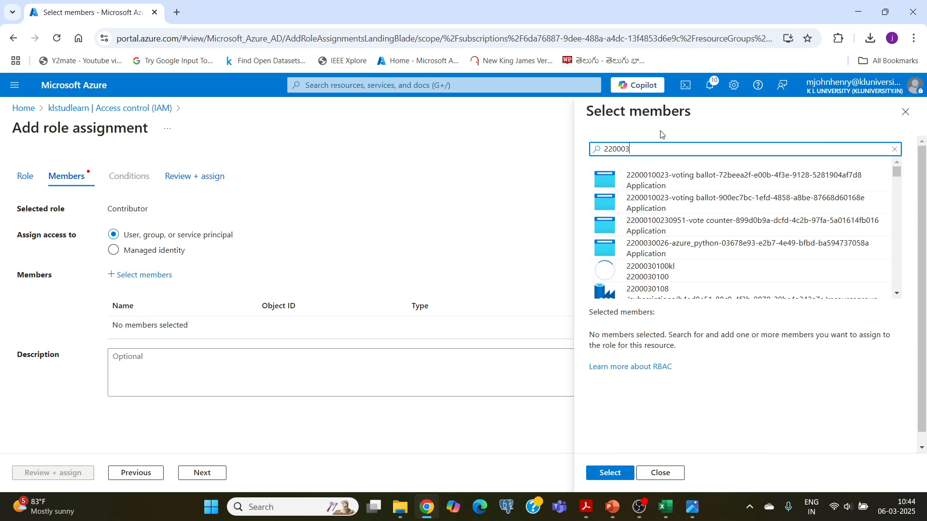
type("9110")
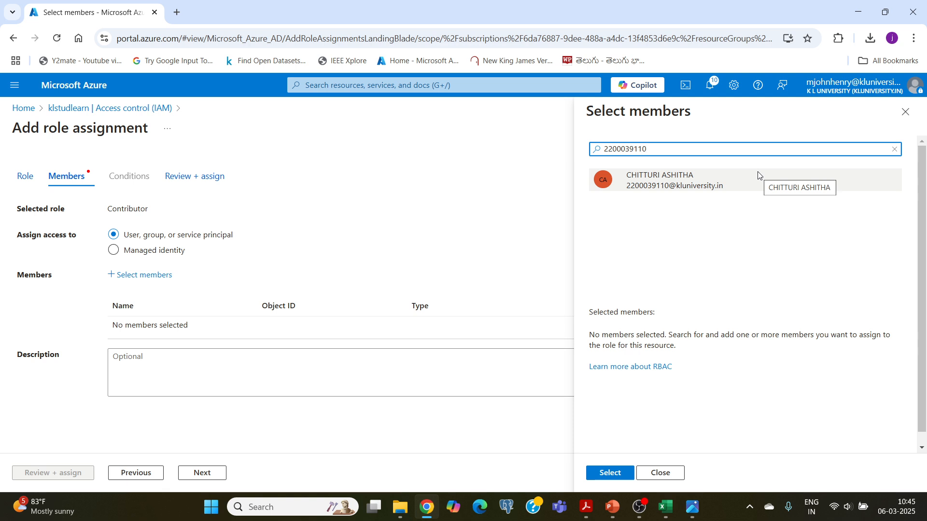
left_click(894, 149)
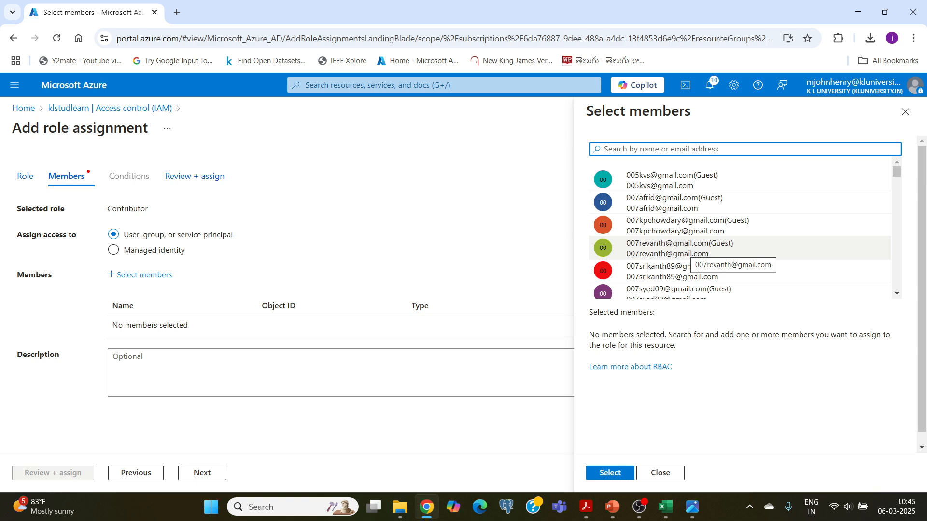
- Search 'kltestecomm' and select the kltestecommerce group as the Contributor assignment member
type("k")
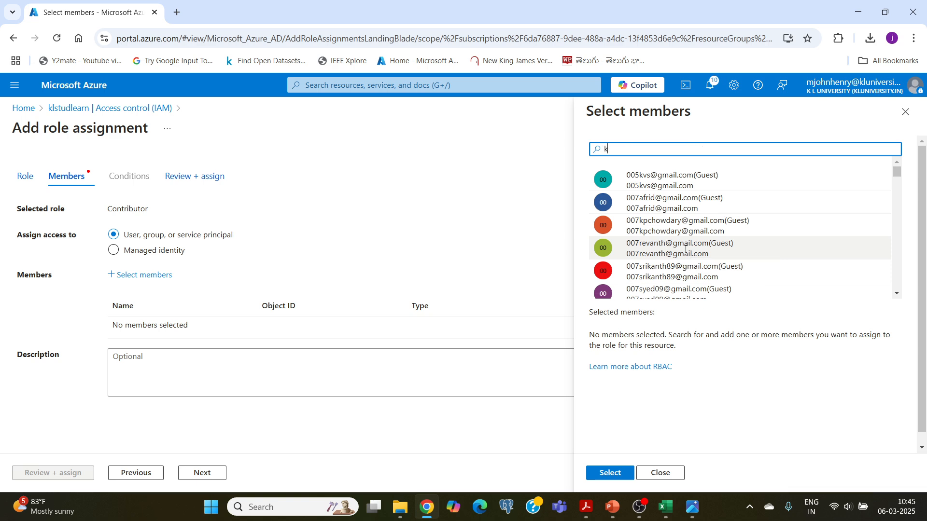
type("ltest")
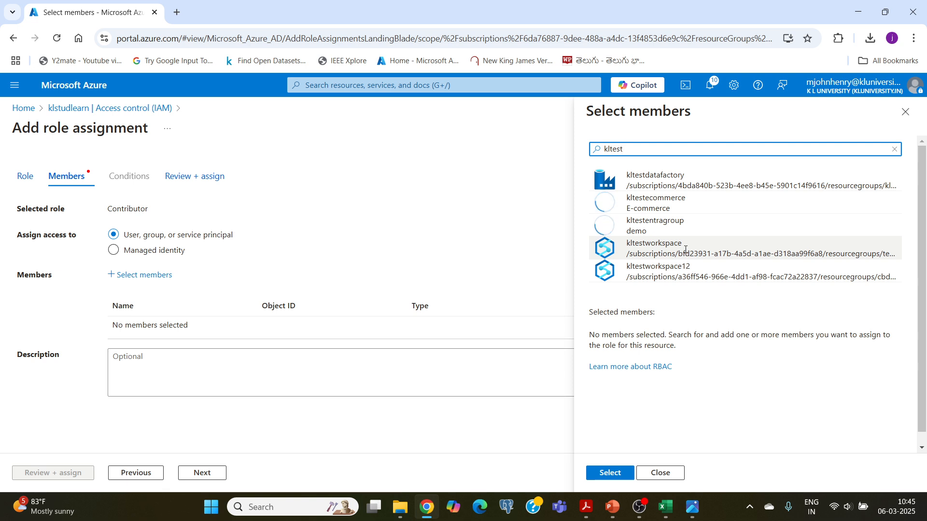
type("ecomm")
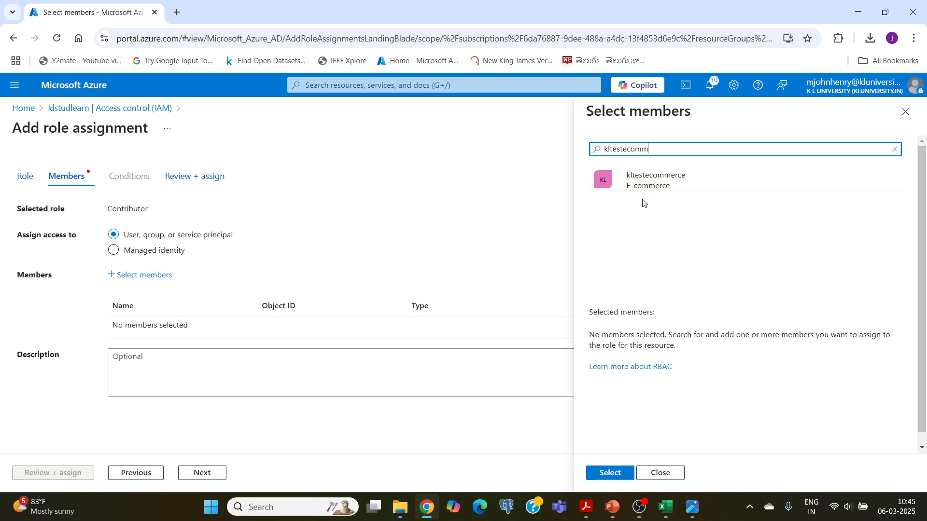
left_click(632, 182)
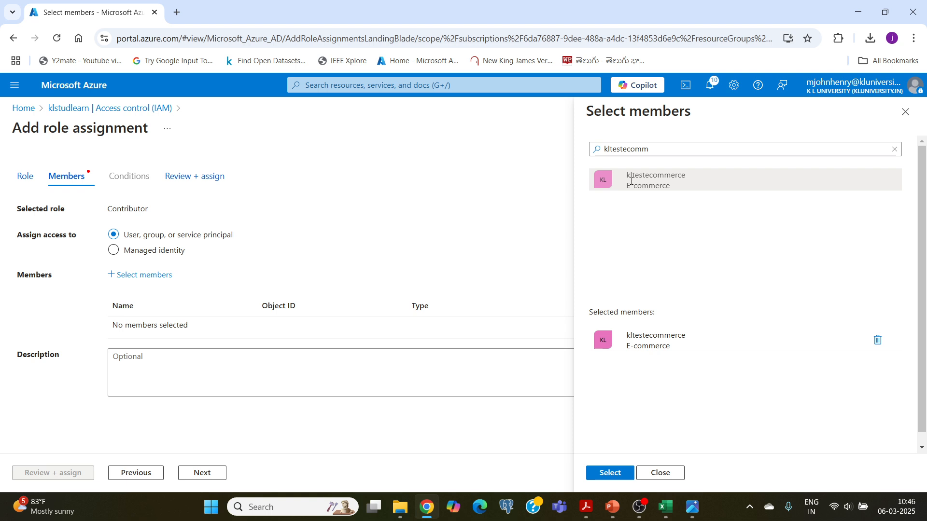
left_click(607, 474)
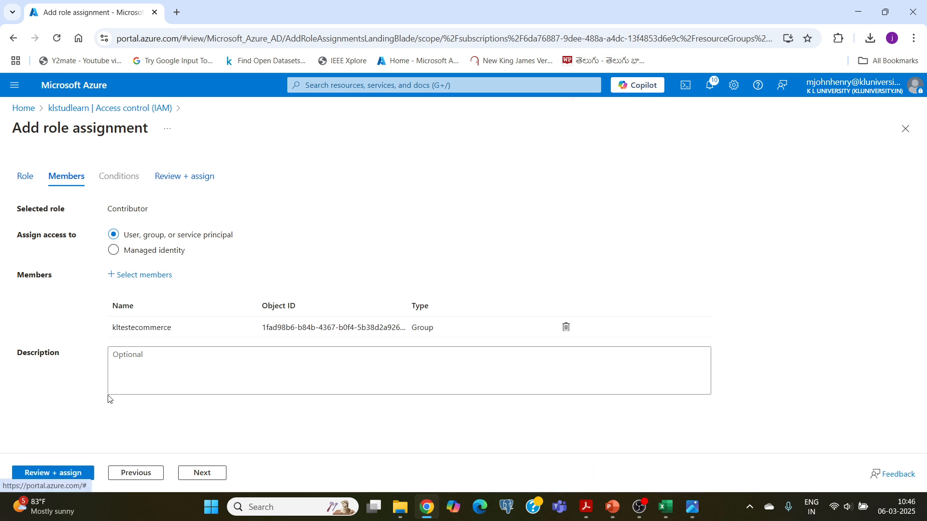
- Review and create the Contributor role assignment for kltestecommerce on klstudlearn
left_click(59, 474)
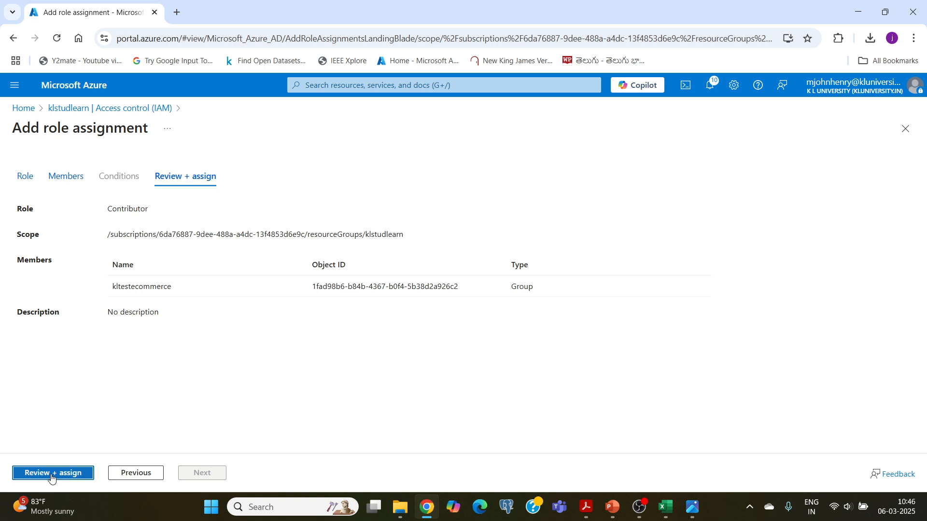
left_click(51, 477)
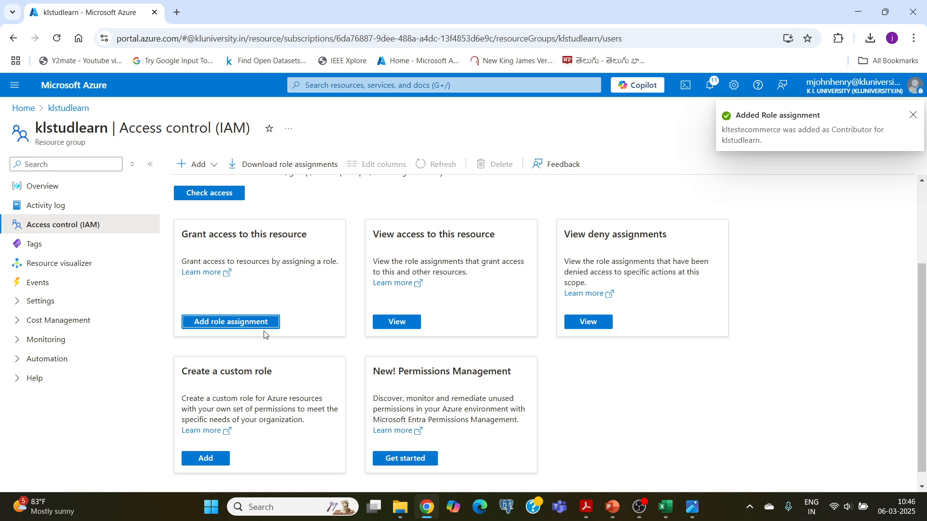
scroll(309, 311, "up", 3)
- Browse the klstudlearn resource group and its klteststorage1 storage account, then return Home
left_click(75, 89)
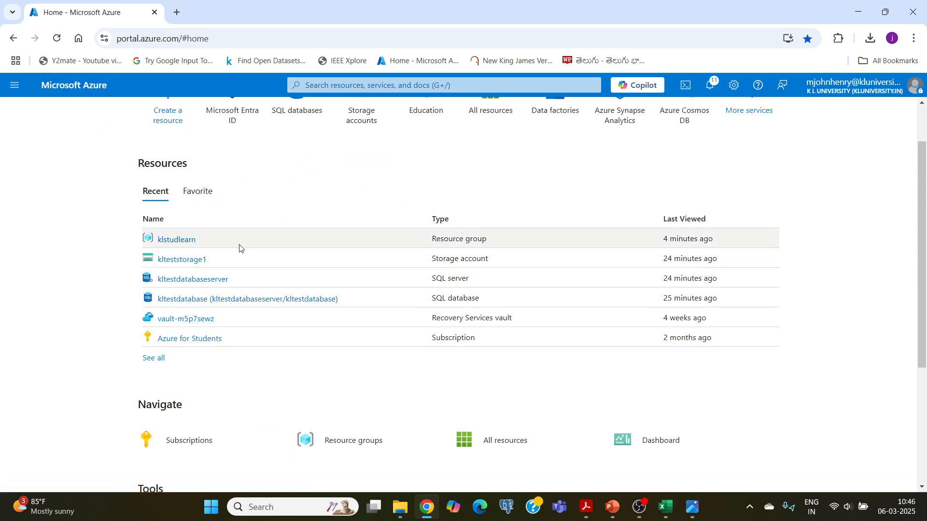
mouse_move(174, 242)
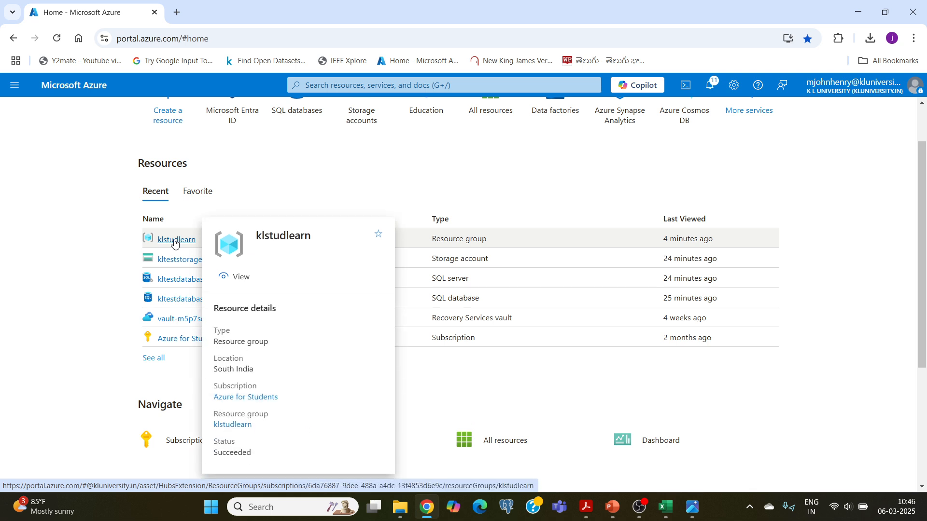
left_click(175, 240)
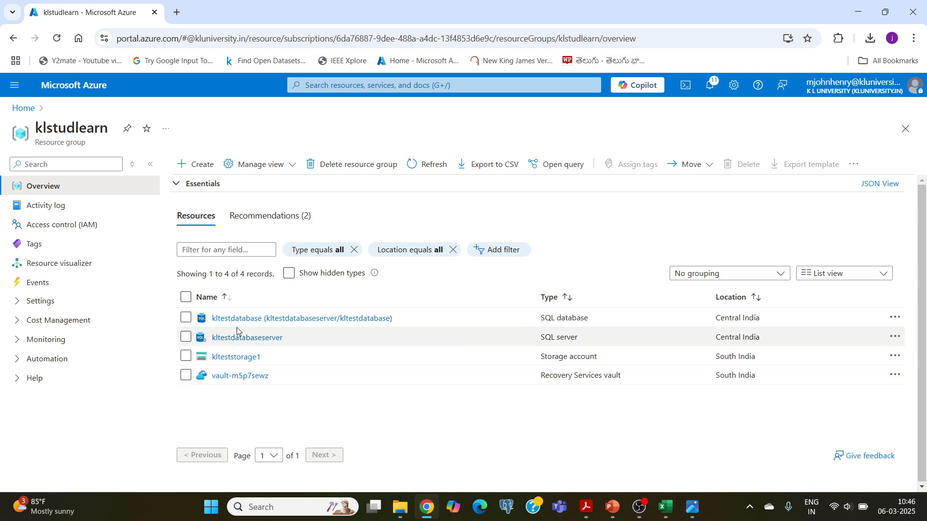
left_click(236, 357)
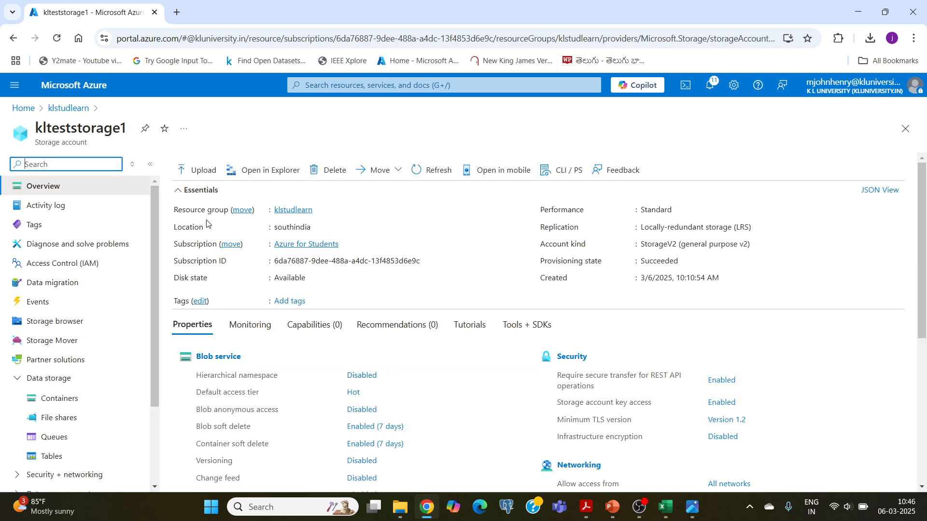
left_click(13, 38)
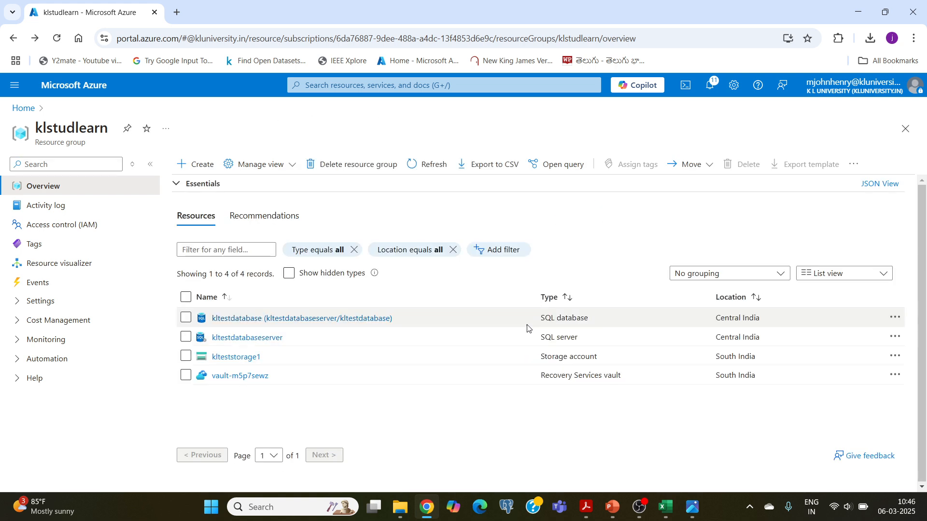
left_click(69, 93)
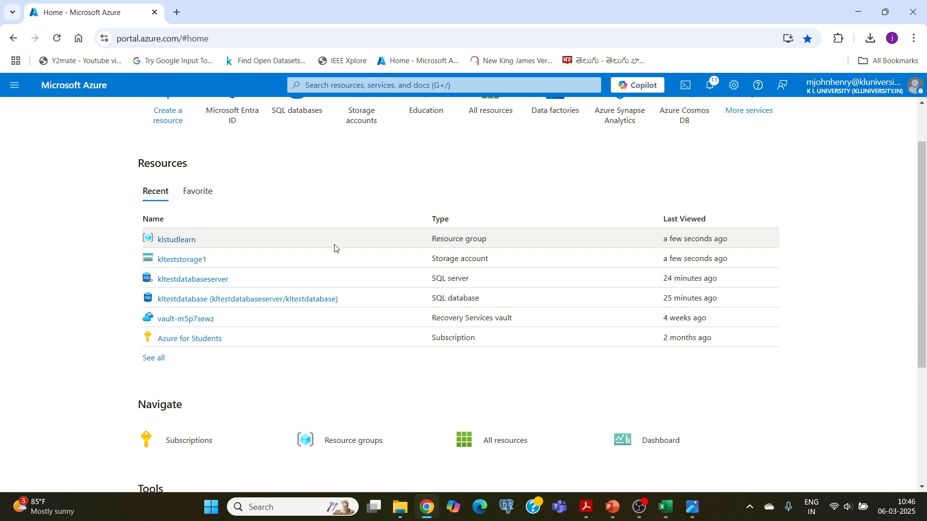
- Review the klteststorage1 storage account's Access control (IAM) page, ending on the portal home page
left_click(187, 263)
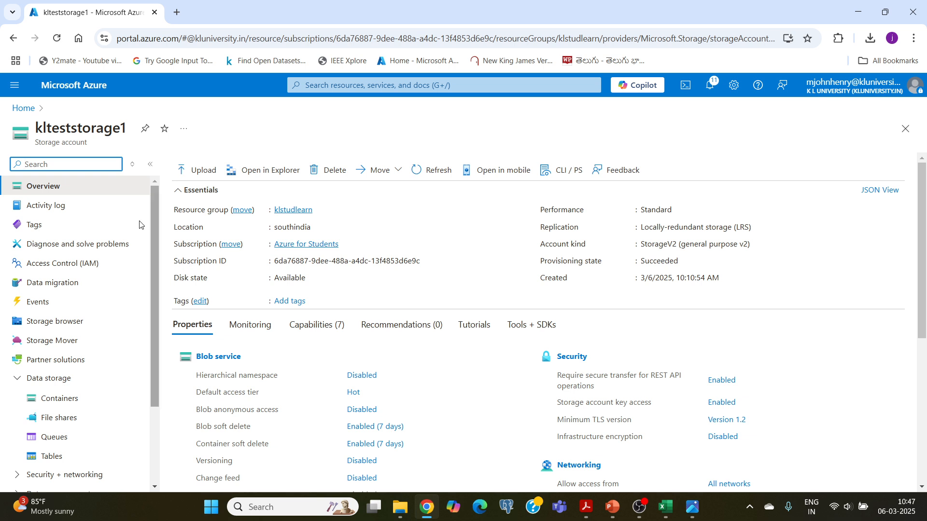
left_click(80, 91)
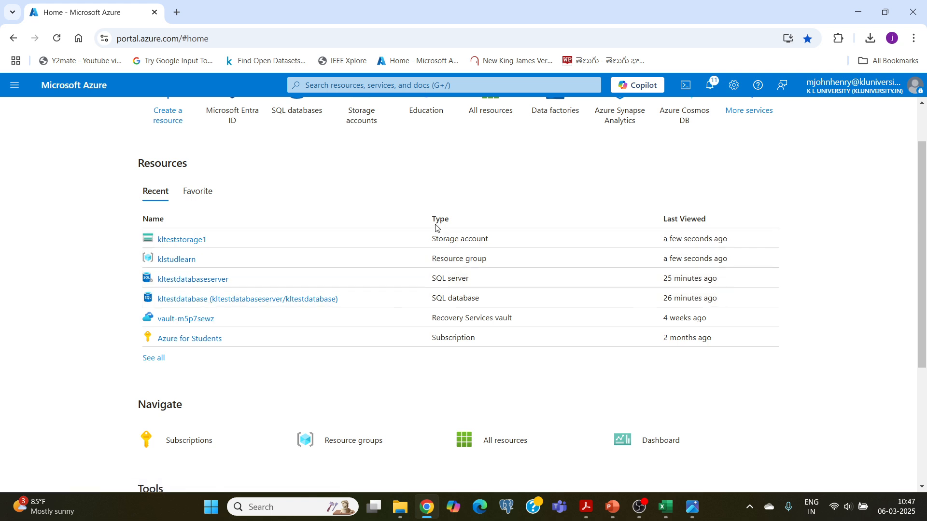
left_click(178, 241)
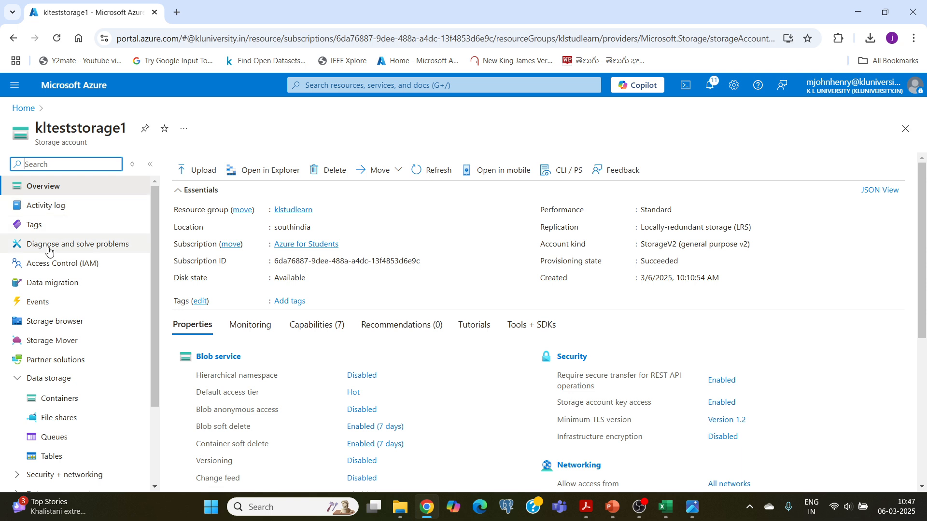
left_click(76, 268)
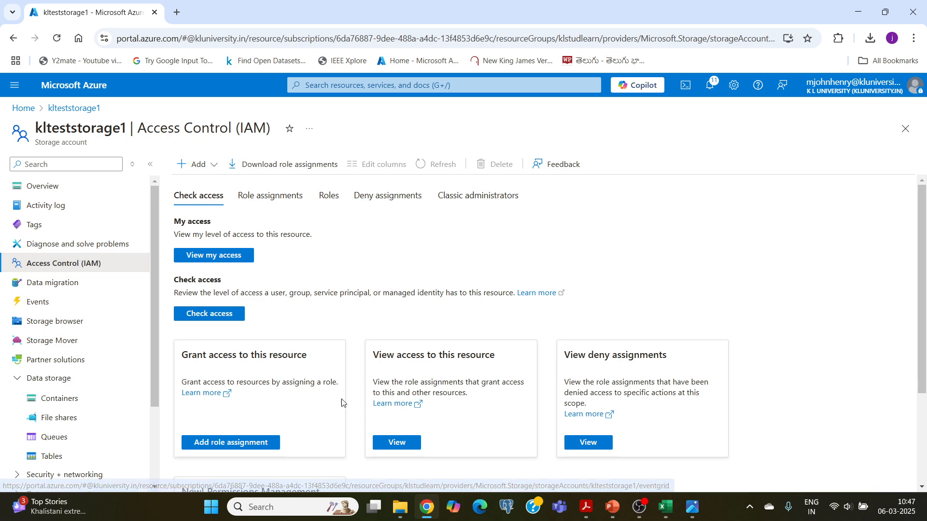
scroll(331, 403, "down", 3)
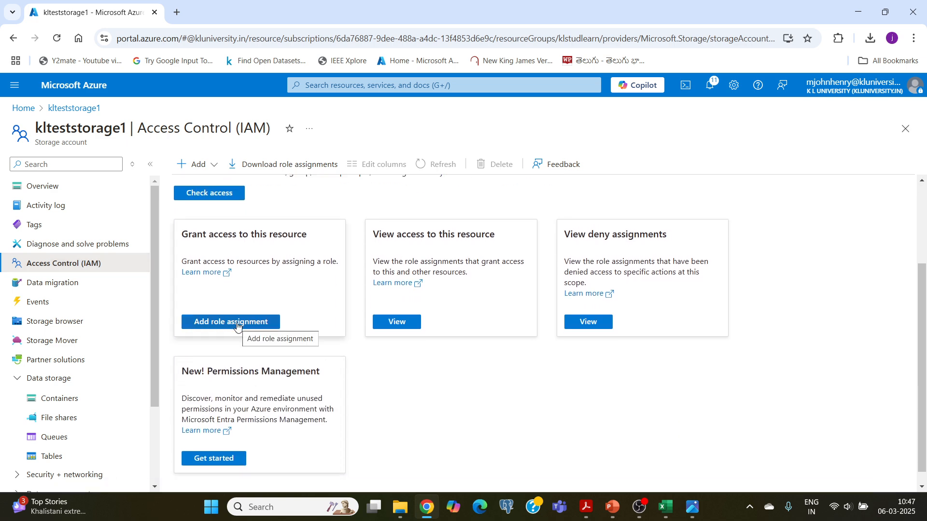
scroll(237, 326, "up", 3)
left_click(13, 38)
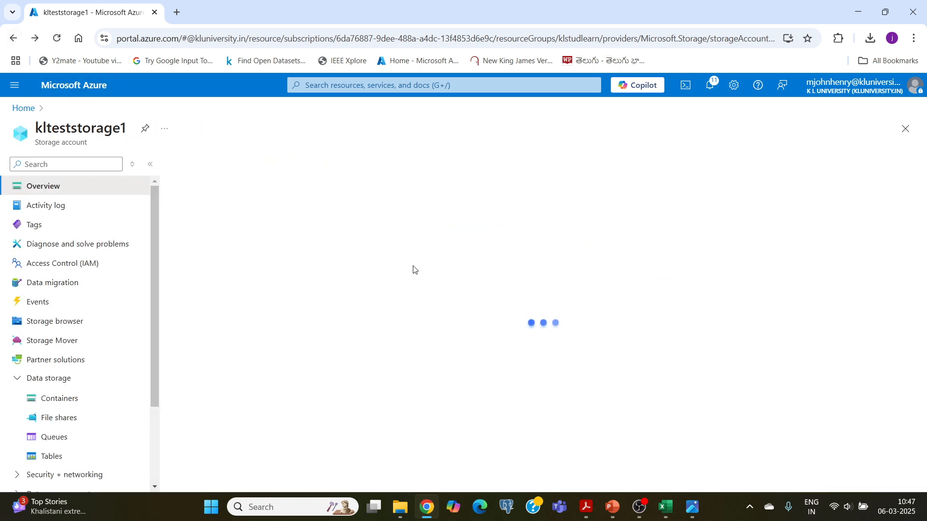
left_click(51, 87)
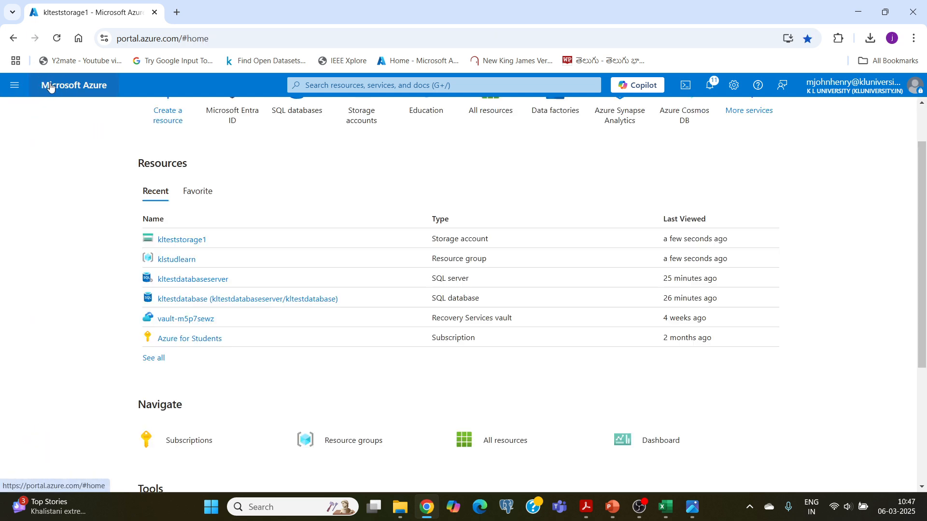
left_click(585, 506)
scroll(239, 210, "up", 3)
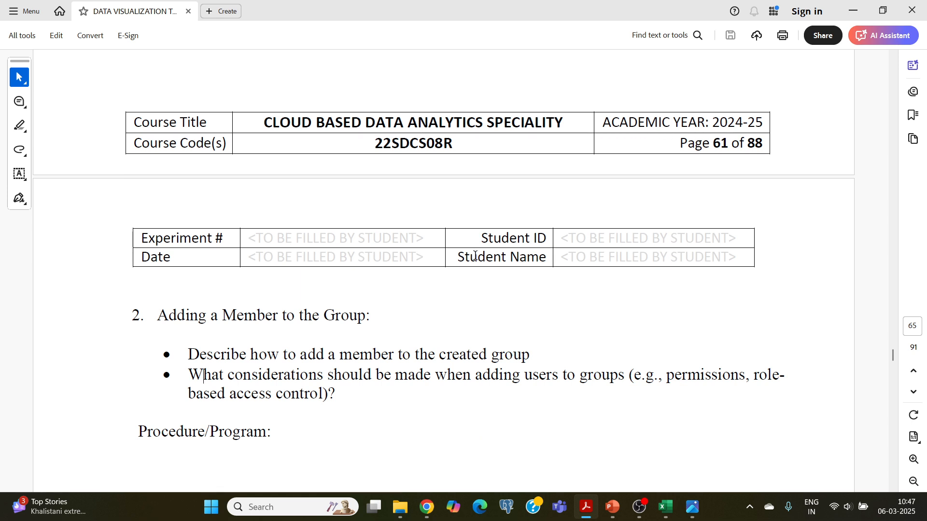
scroll(475, 256, "up", 8)
scroll(475, 261, "up", 5)
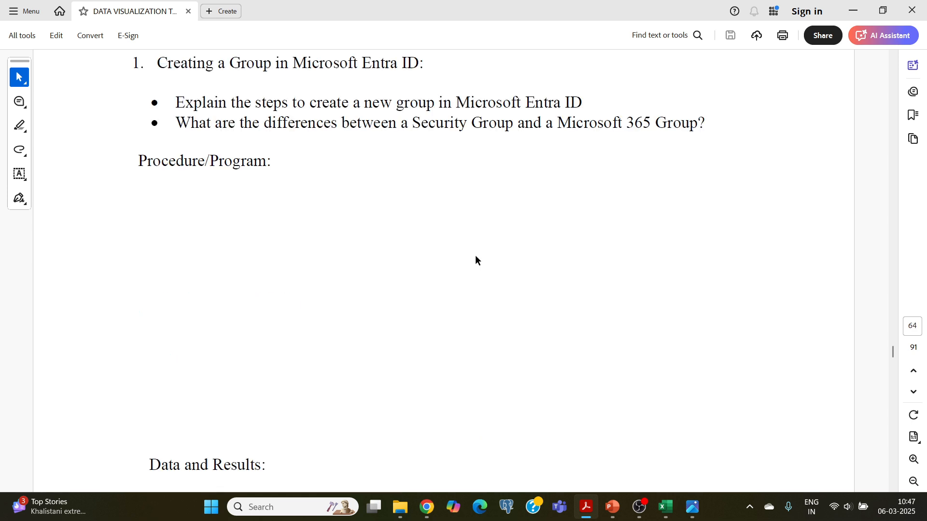
scroll(476, 260, "up", 1)
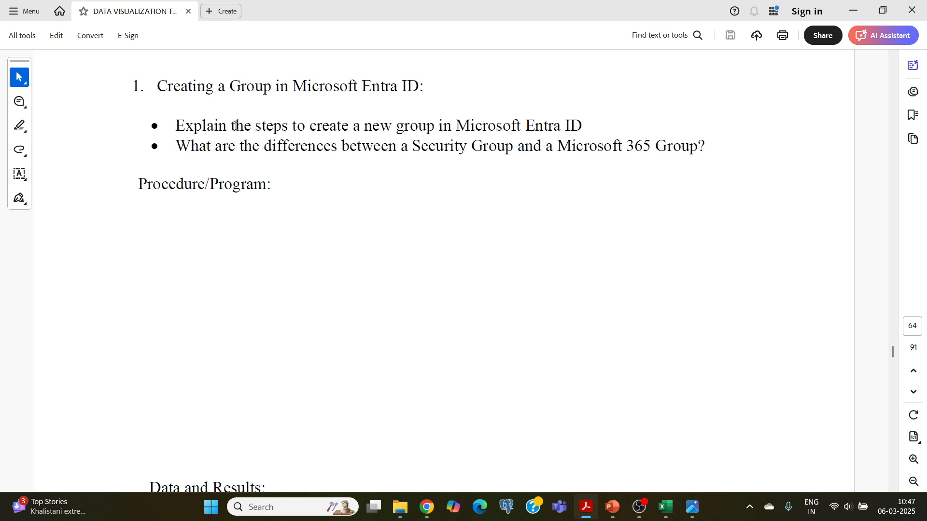
left_click_drag(176, 127, 572, 125)
left_click(572, 124)
scroll(497, 172, "down", 4)
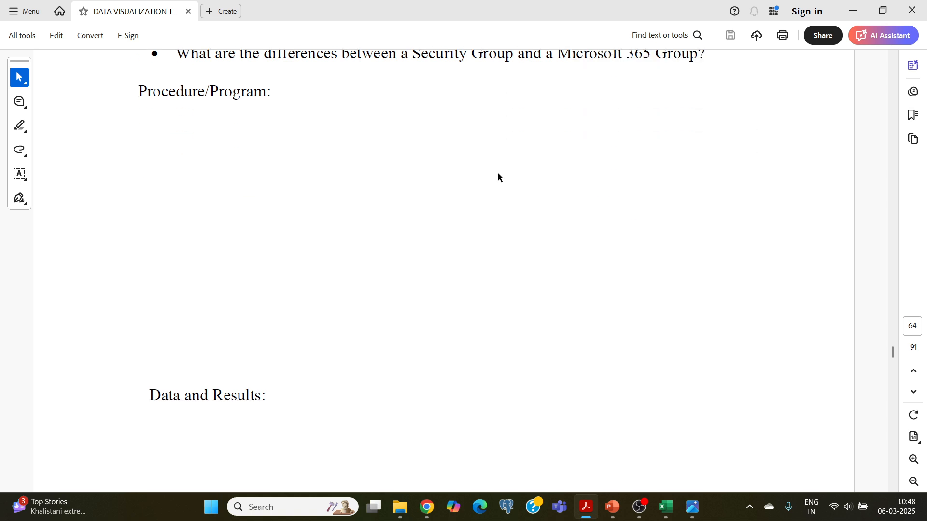
scroll(497, 171, "down", 10)
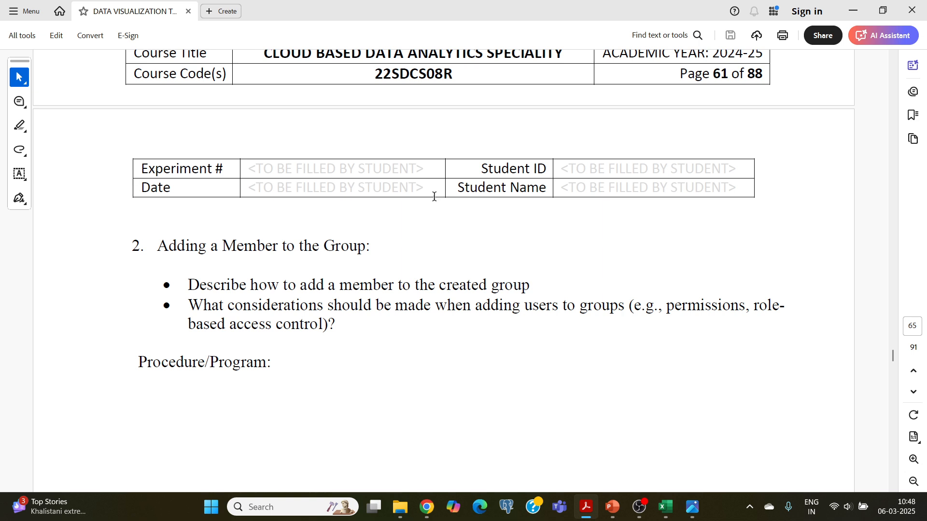
left_click_drag(228, 307, 626, 320)
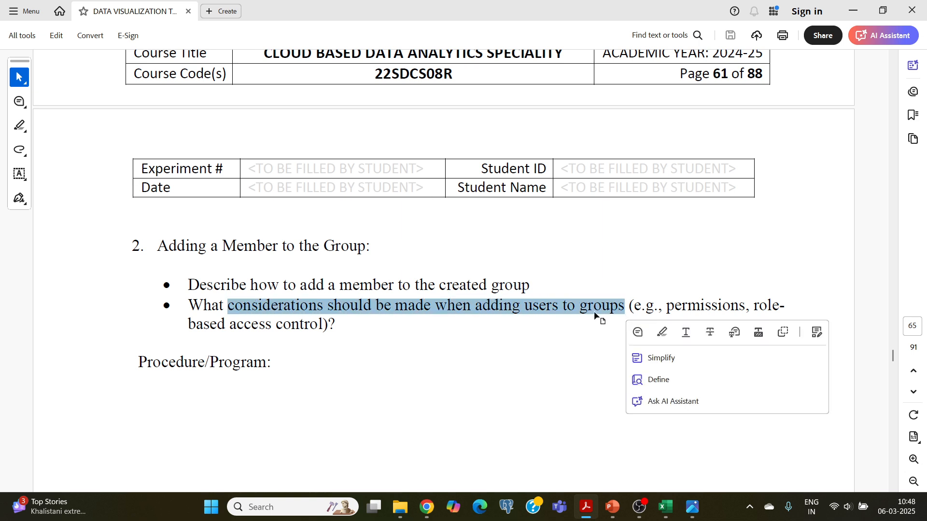
left_click(594, 311)
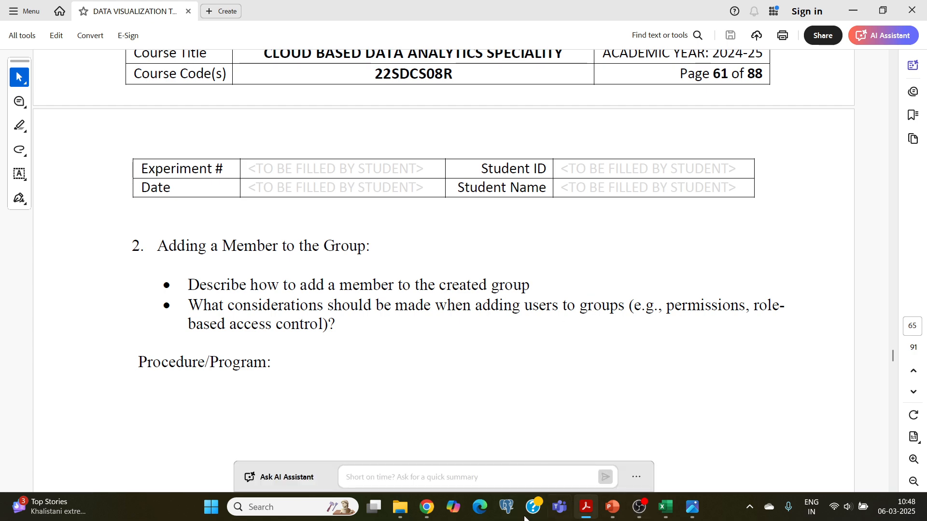
left_click(427, 507)
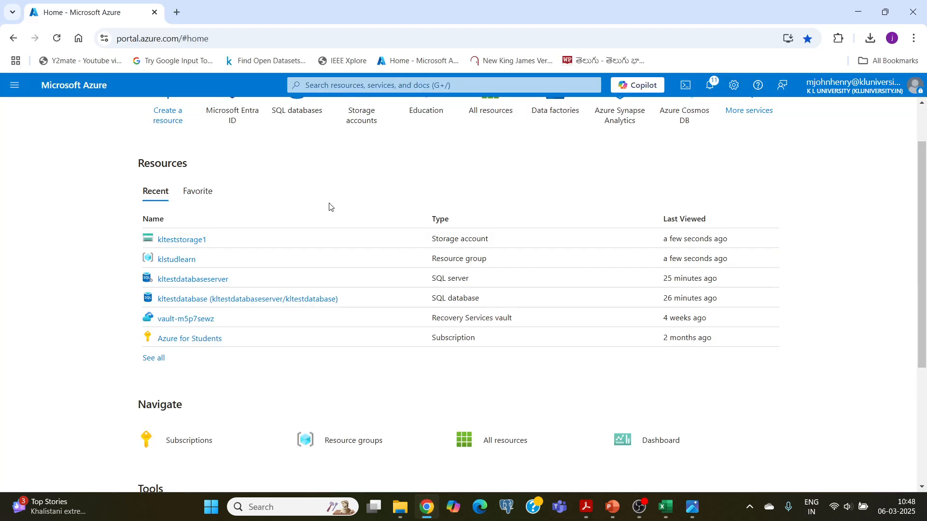